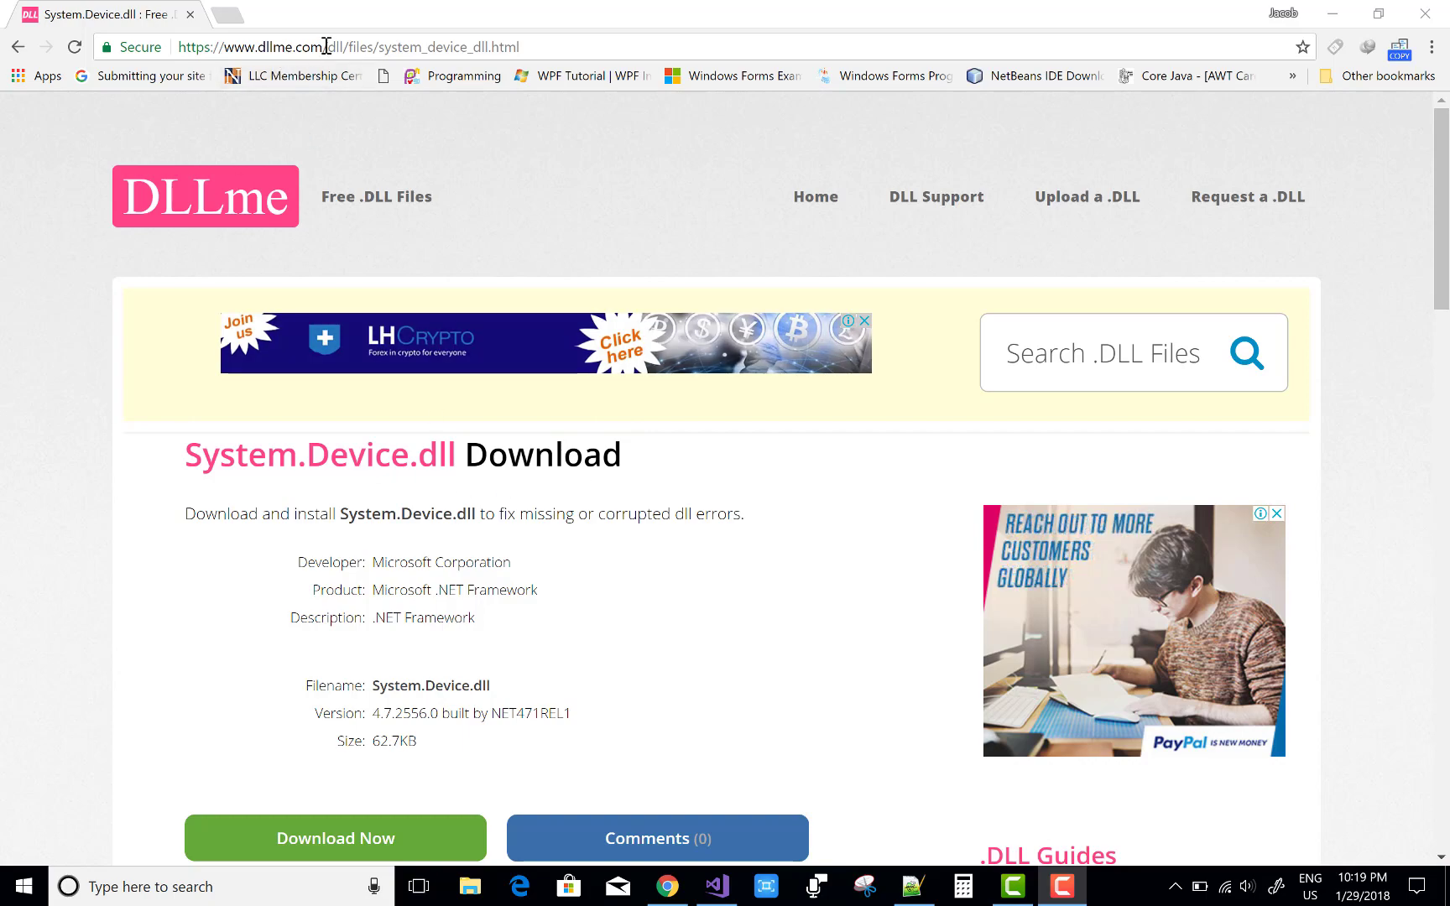
scroll(675, 688, down, 3)
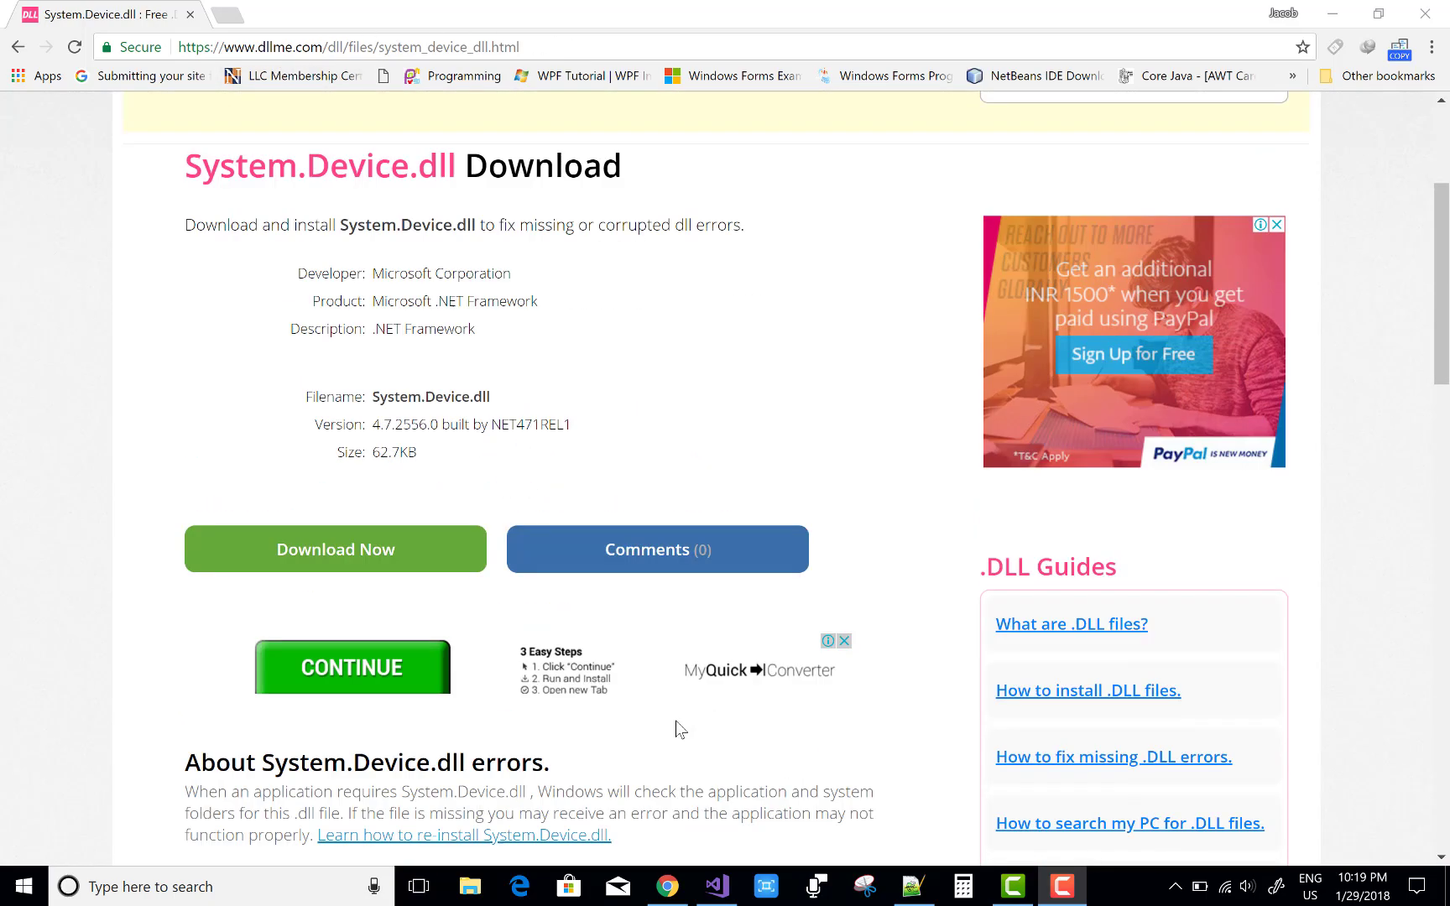
scroll(767, 432, up, 3)
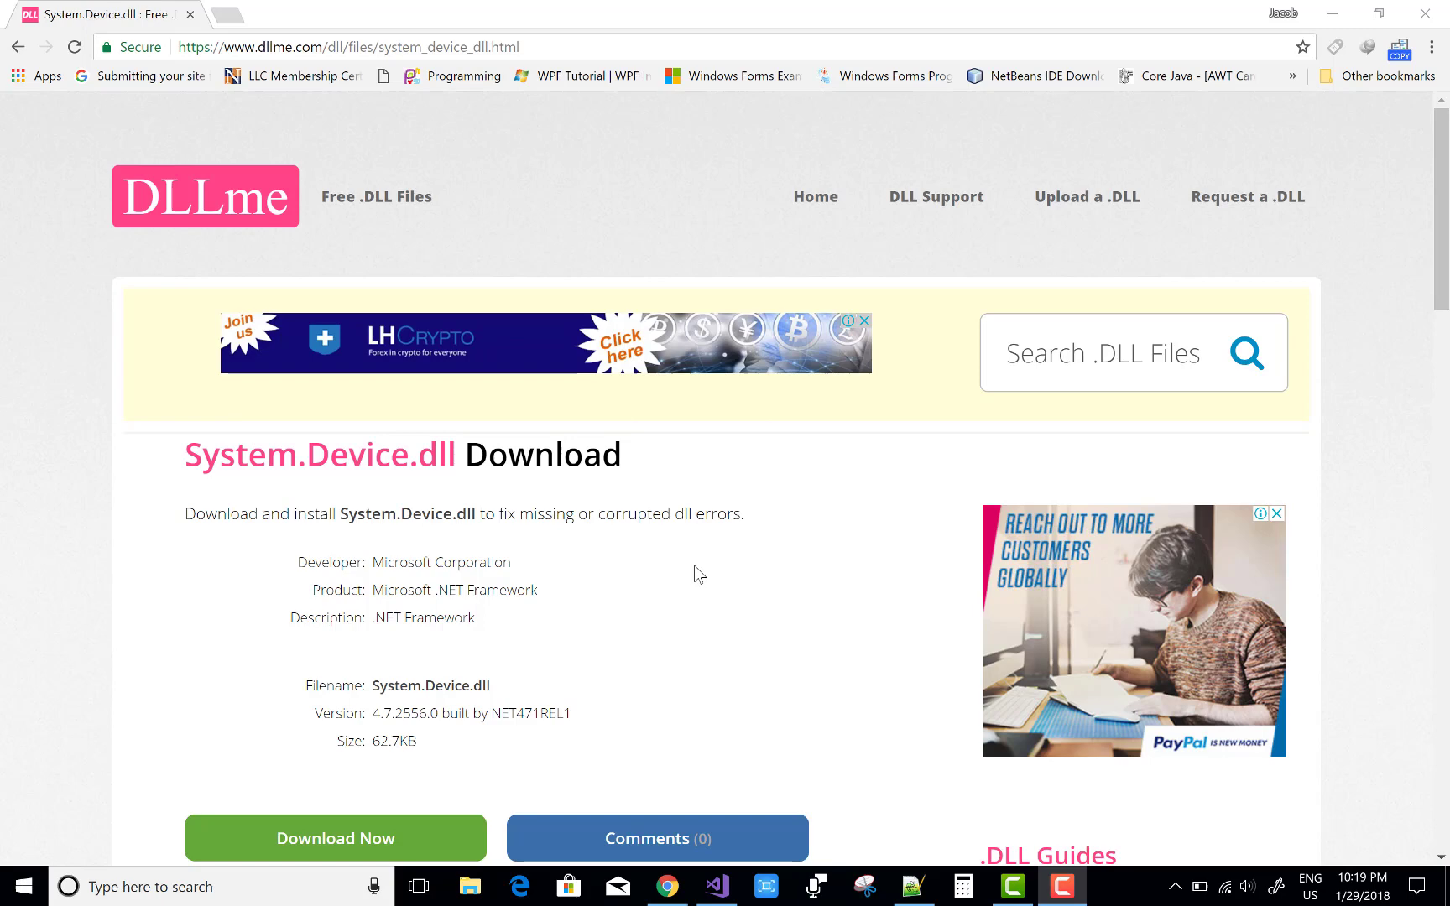
Step: Switch from the System.Device.dll page in Chrome back to the WinFormsTutorial project
click(717, 886)
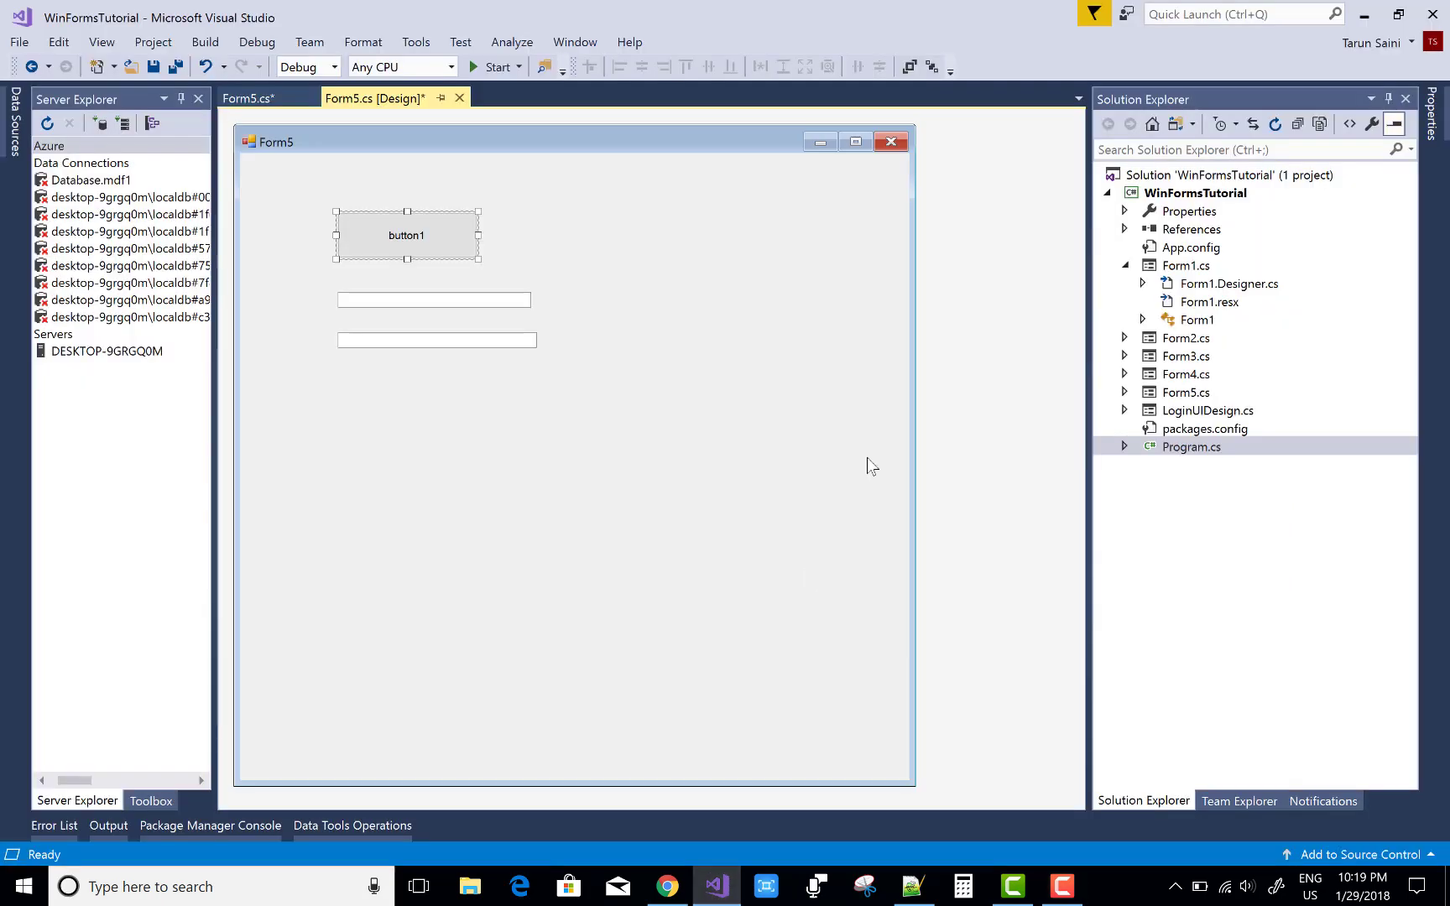
Step: Reference System.Device.dll from the Browse list, then check it under References
right_click(1192, 234)
click(1239, 248)
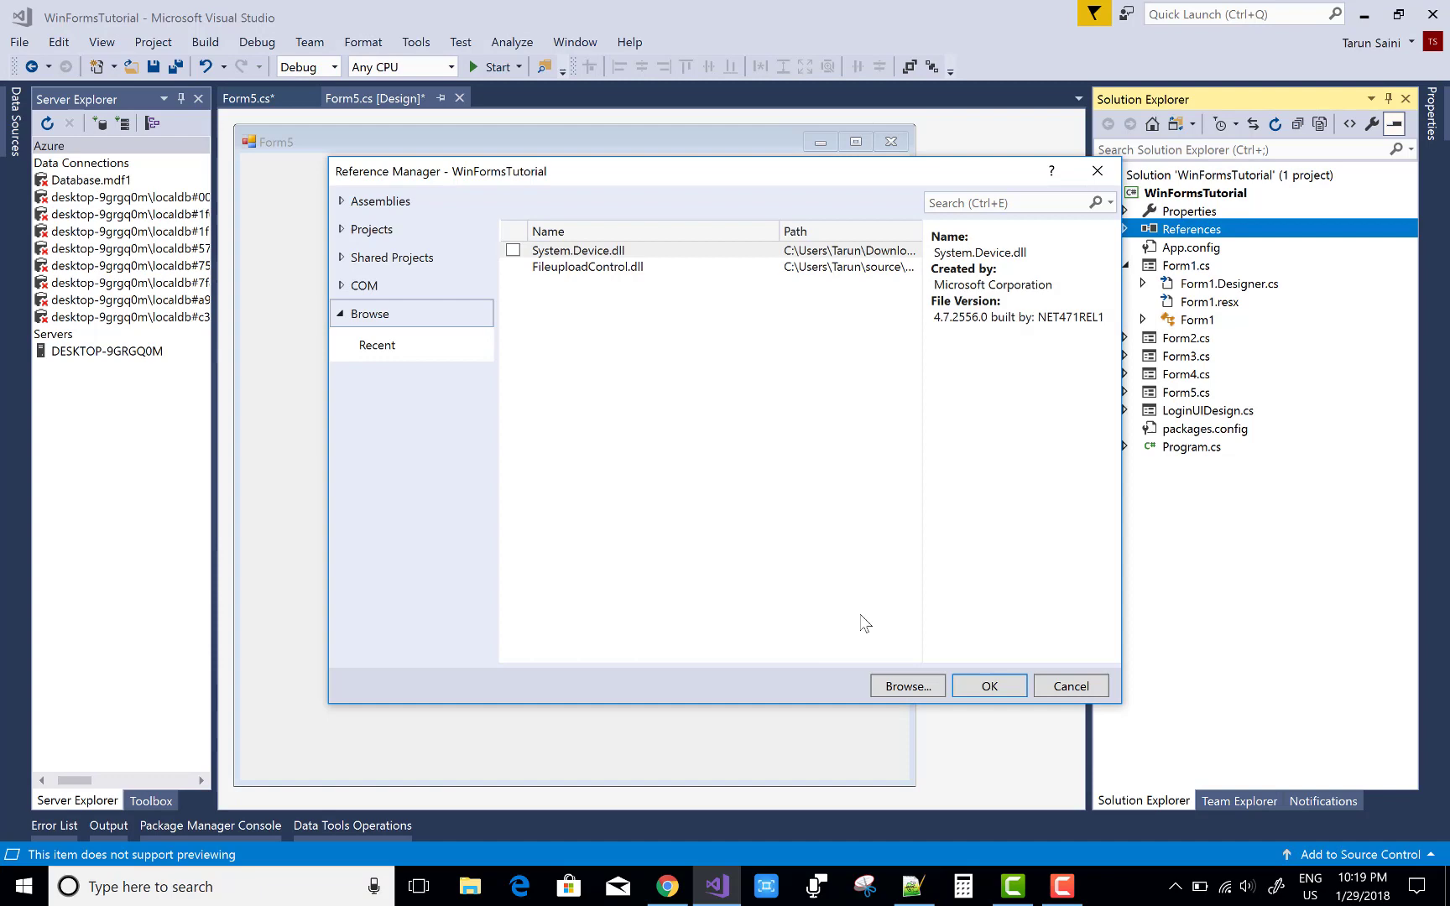
click(515, 251)
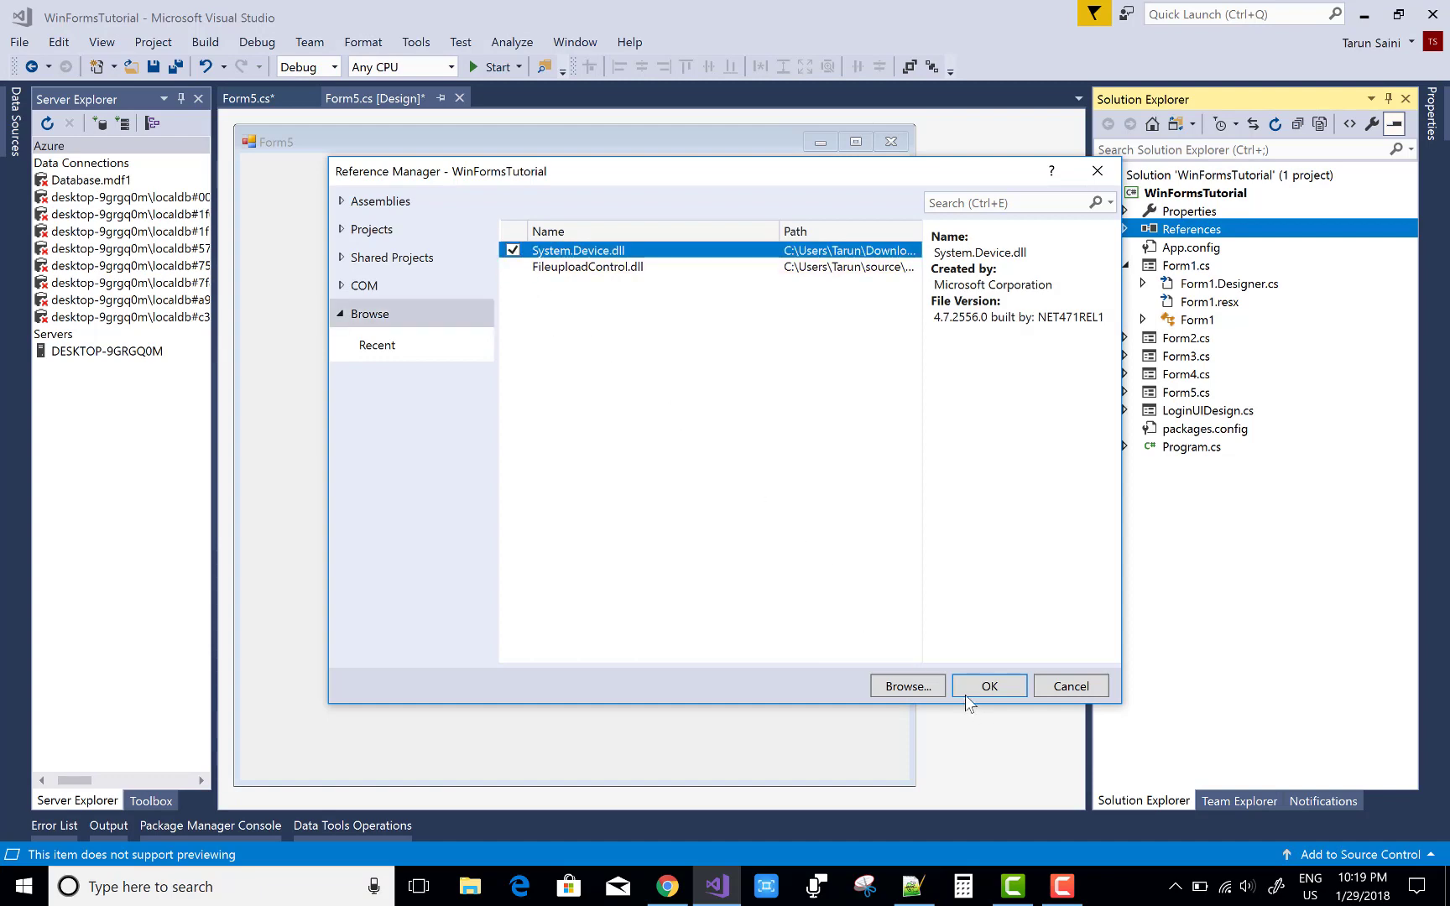
click(1084, 697)
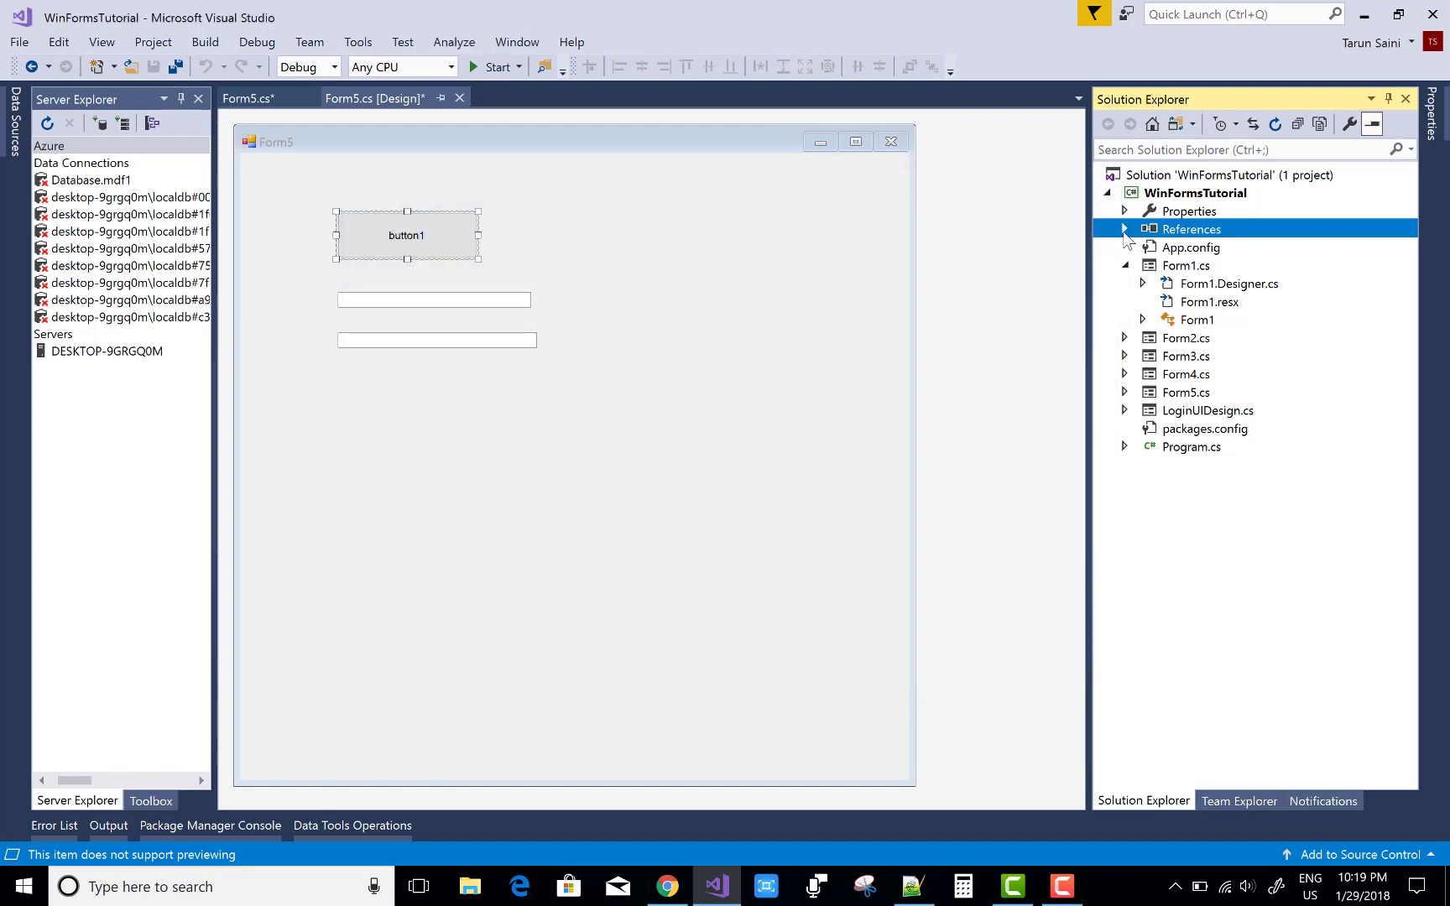
click(1124, 230)
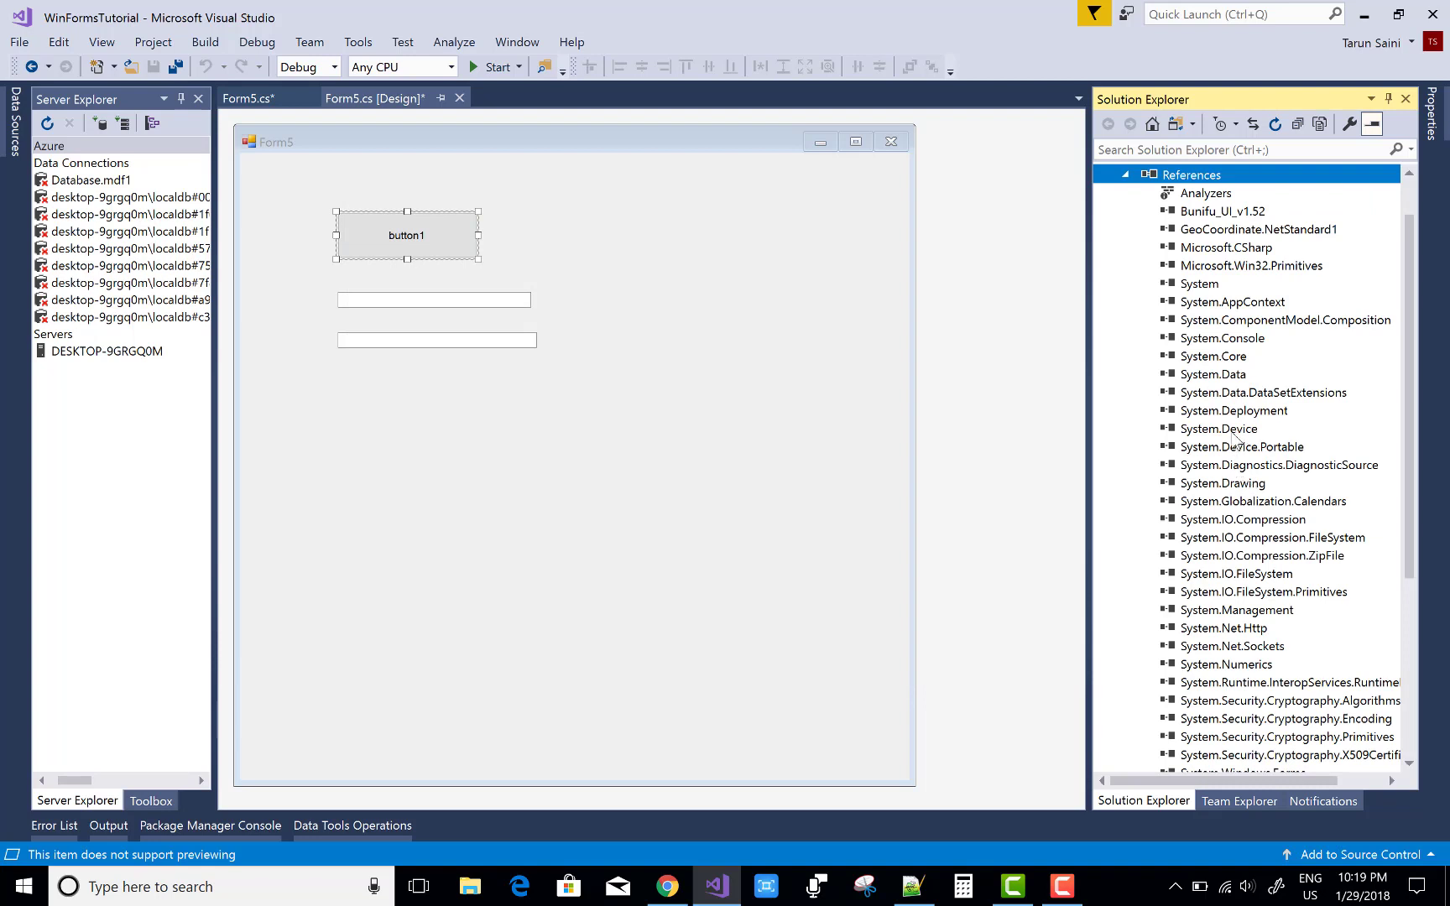
click(1127, 177)
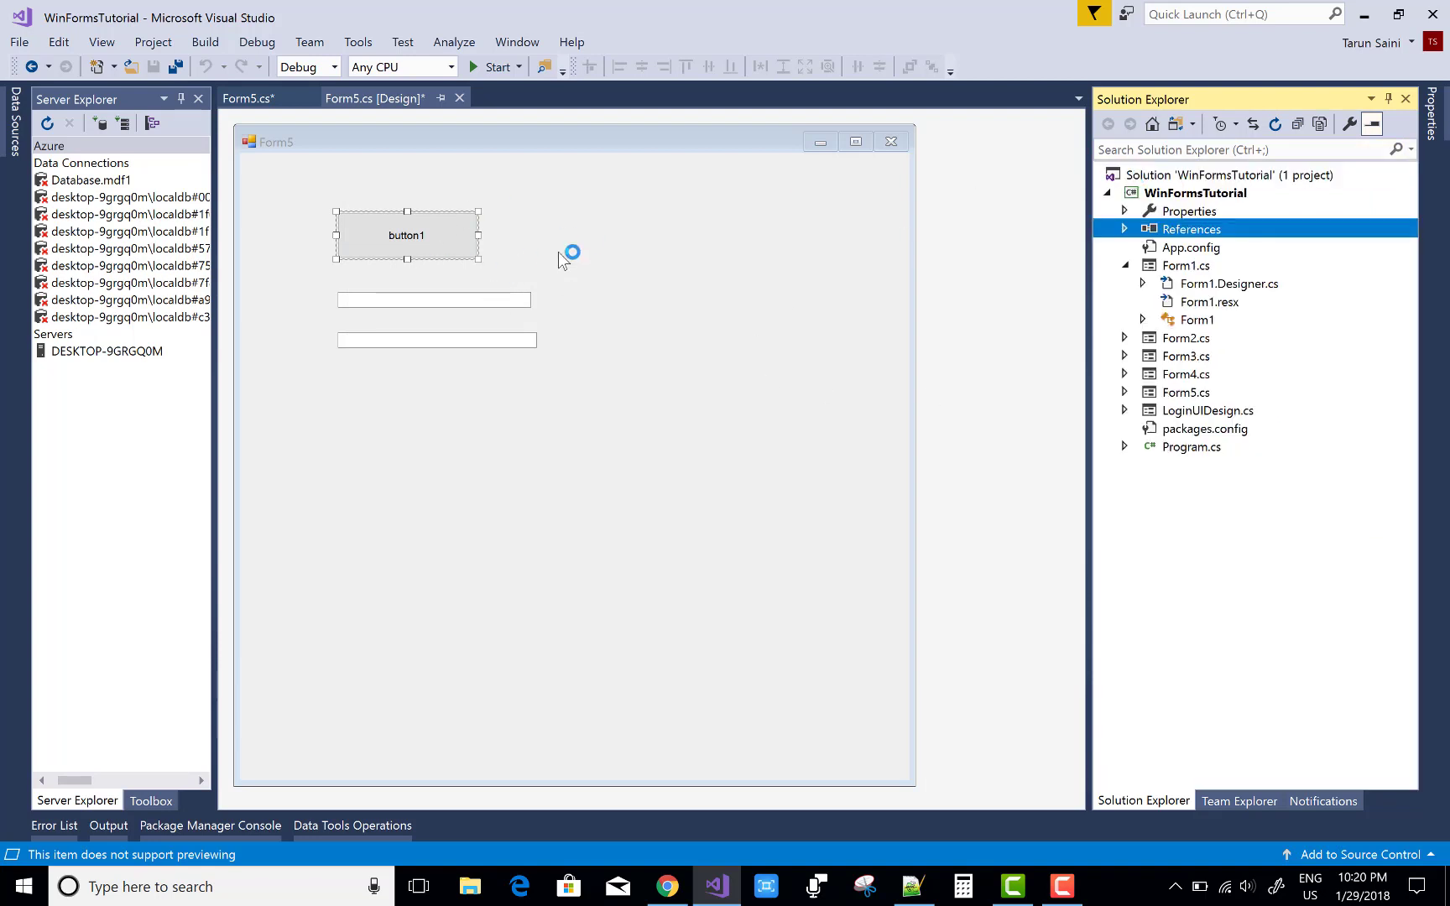
click(248, 99)
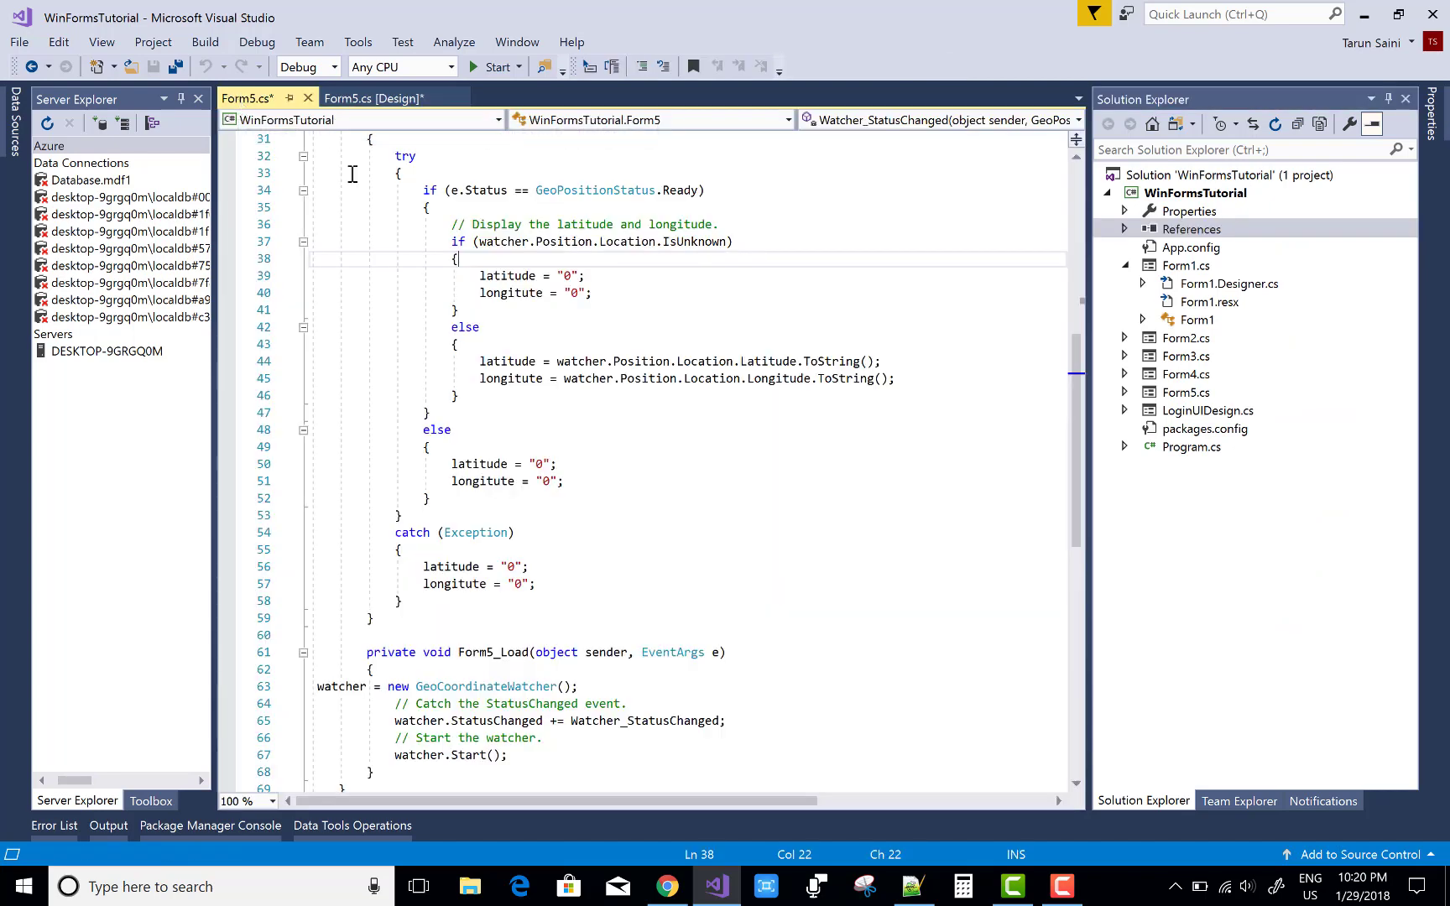
scroll(549, 287, up, 10)
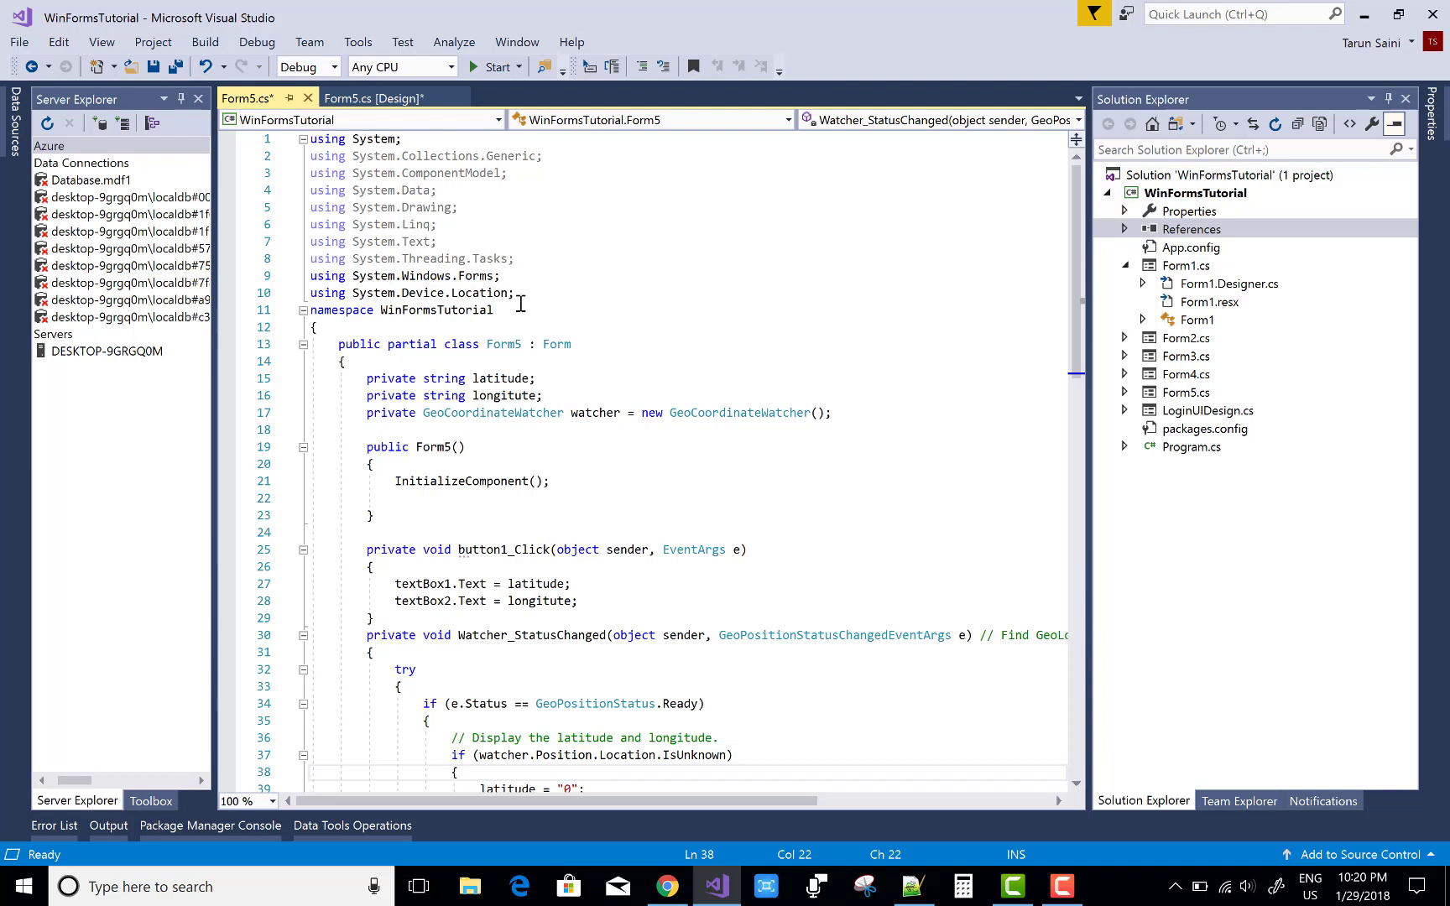
drag(520, 296, 309, 294)
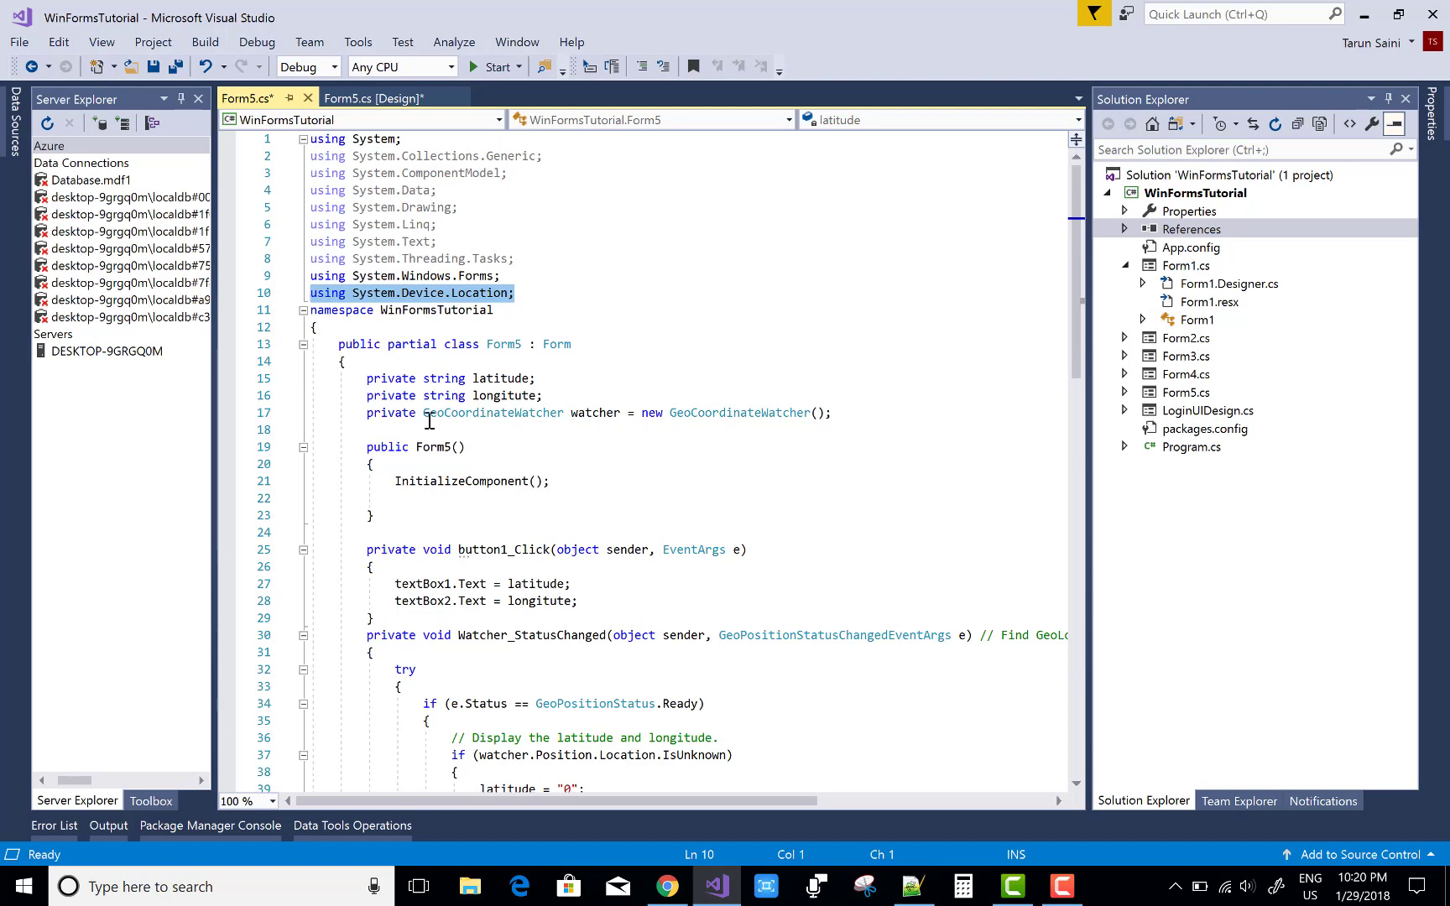
drag(424, 416, 568, 417)
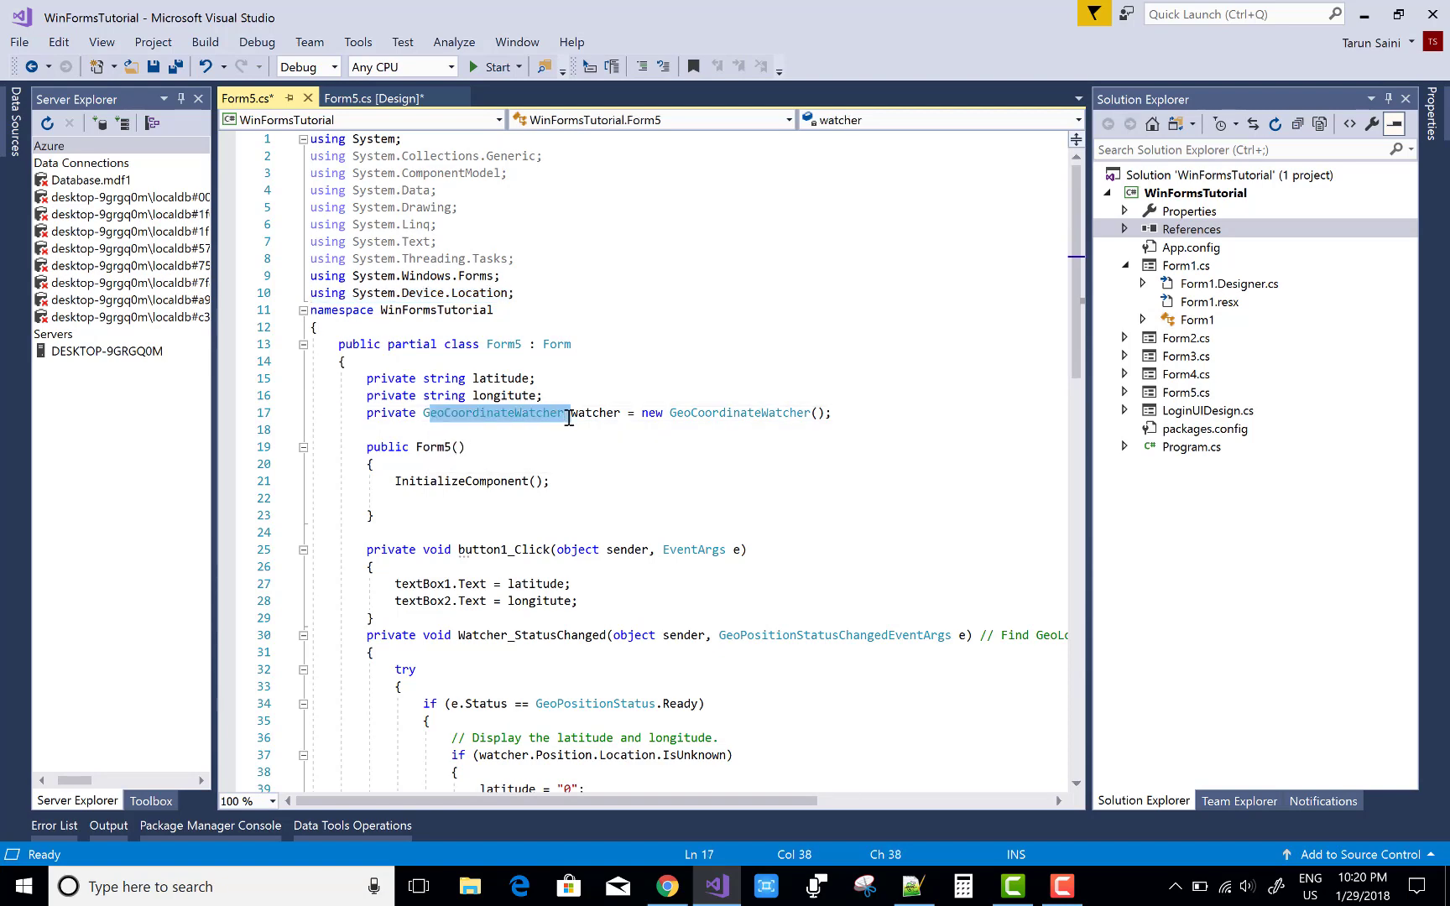
scroll(683, 500, down, 3)
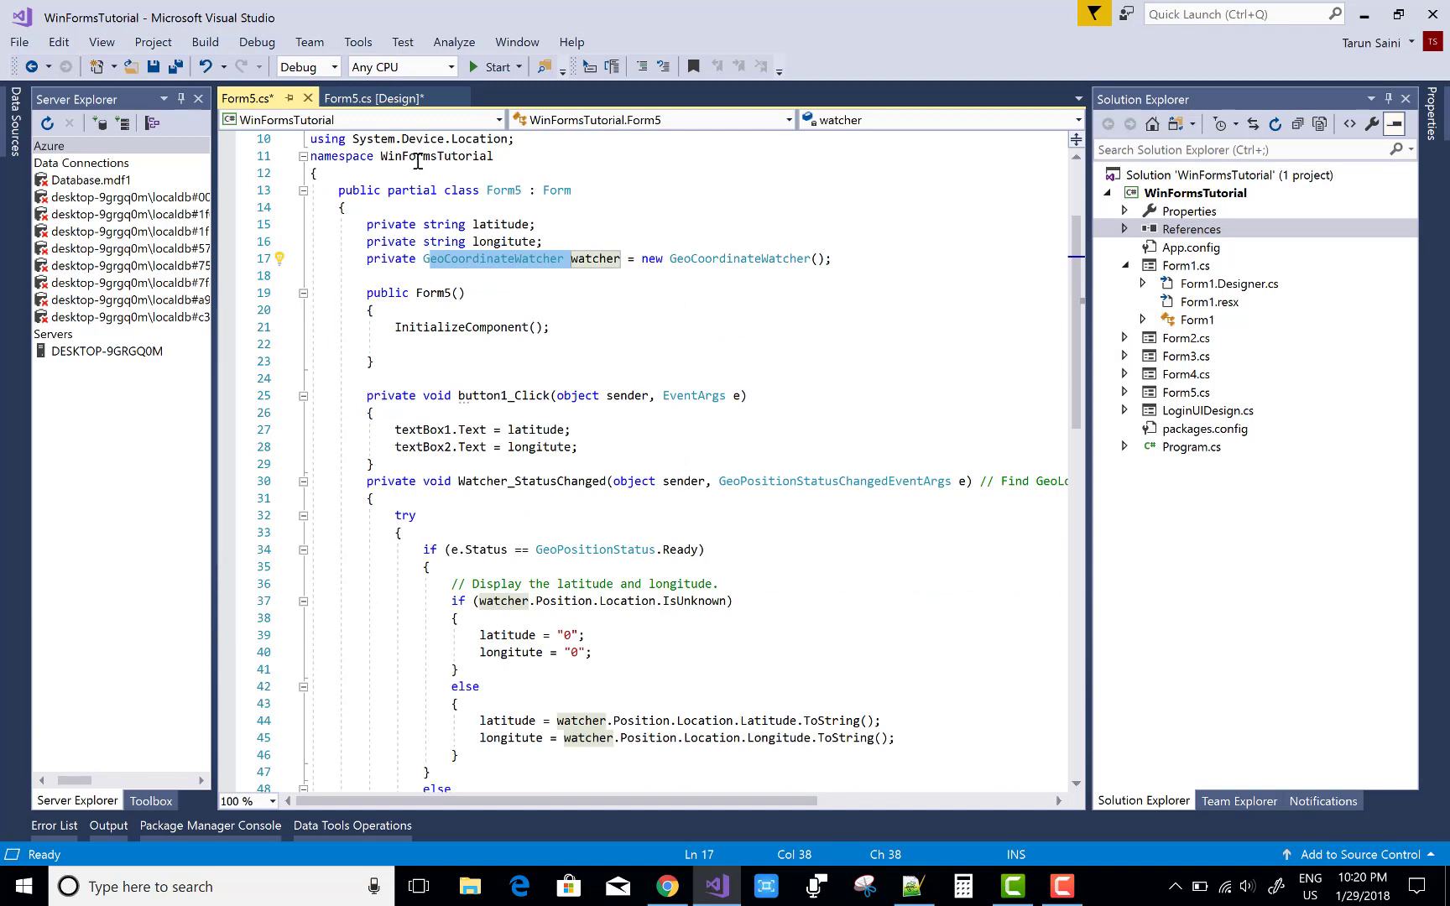
click(379, 99)
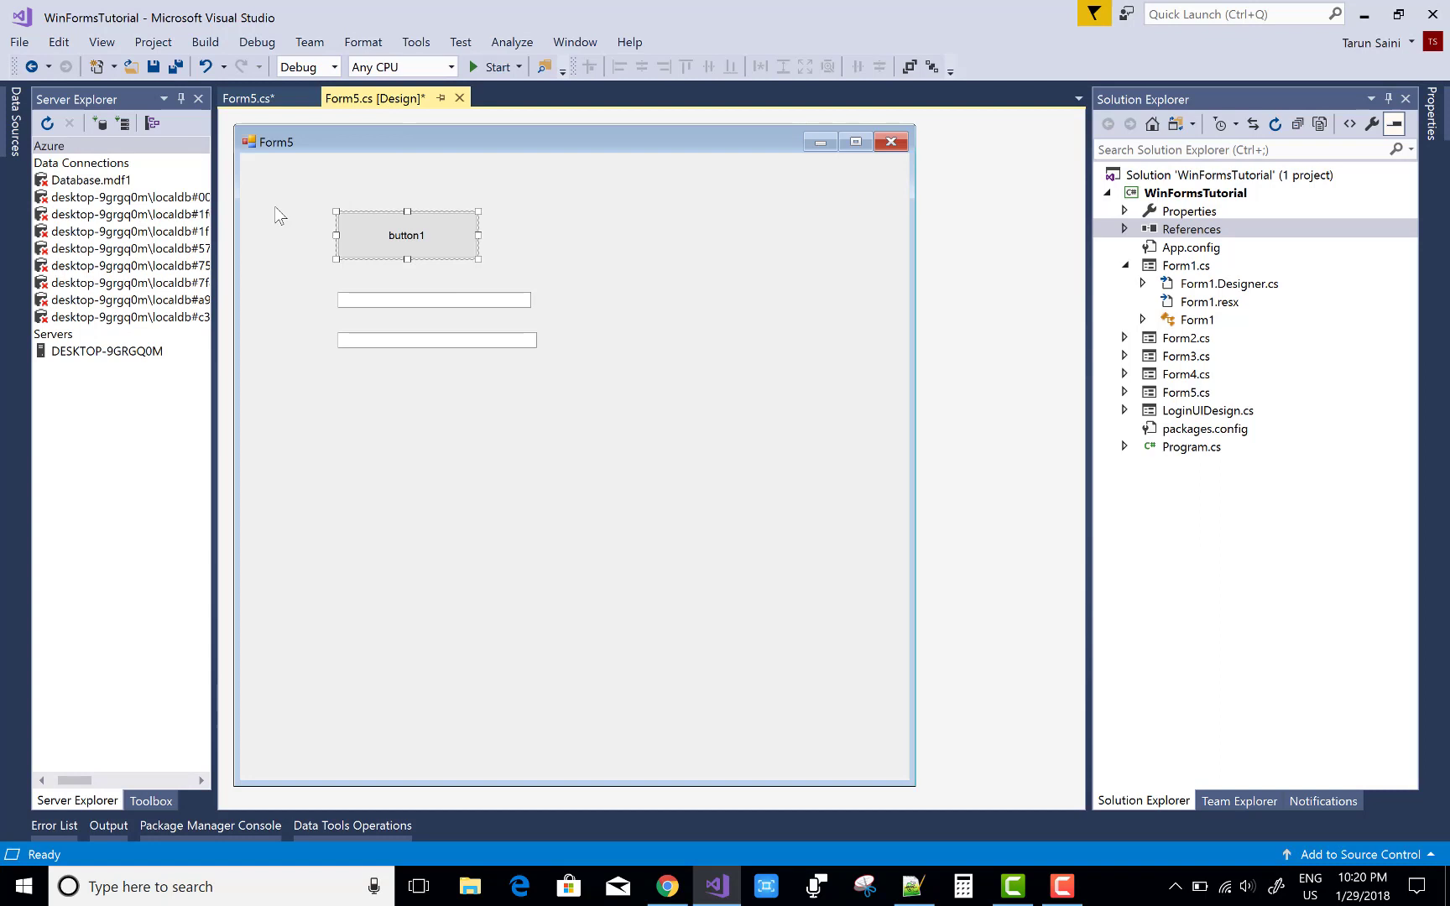
Step: Double-click the Form5 designer surface to jump to the Form5_Load handler code
click(149, 801)
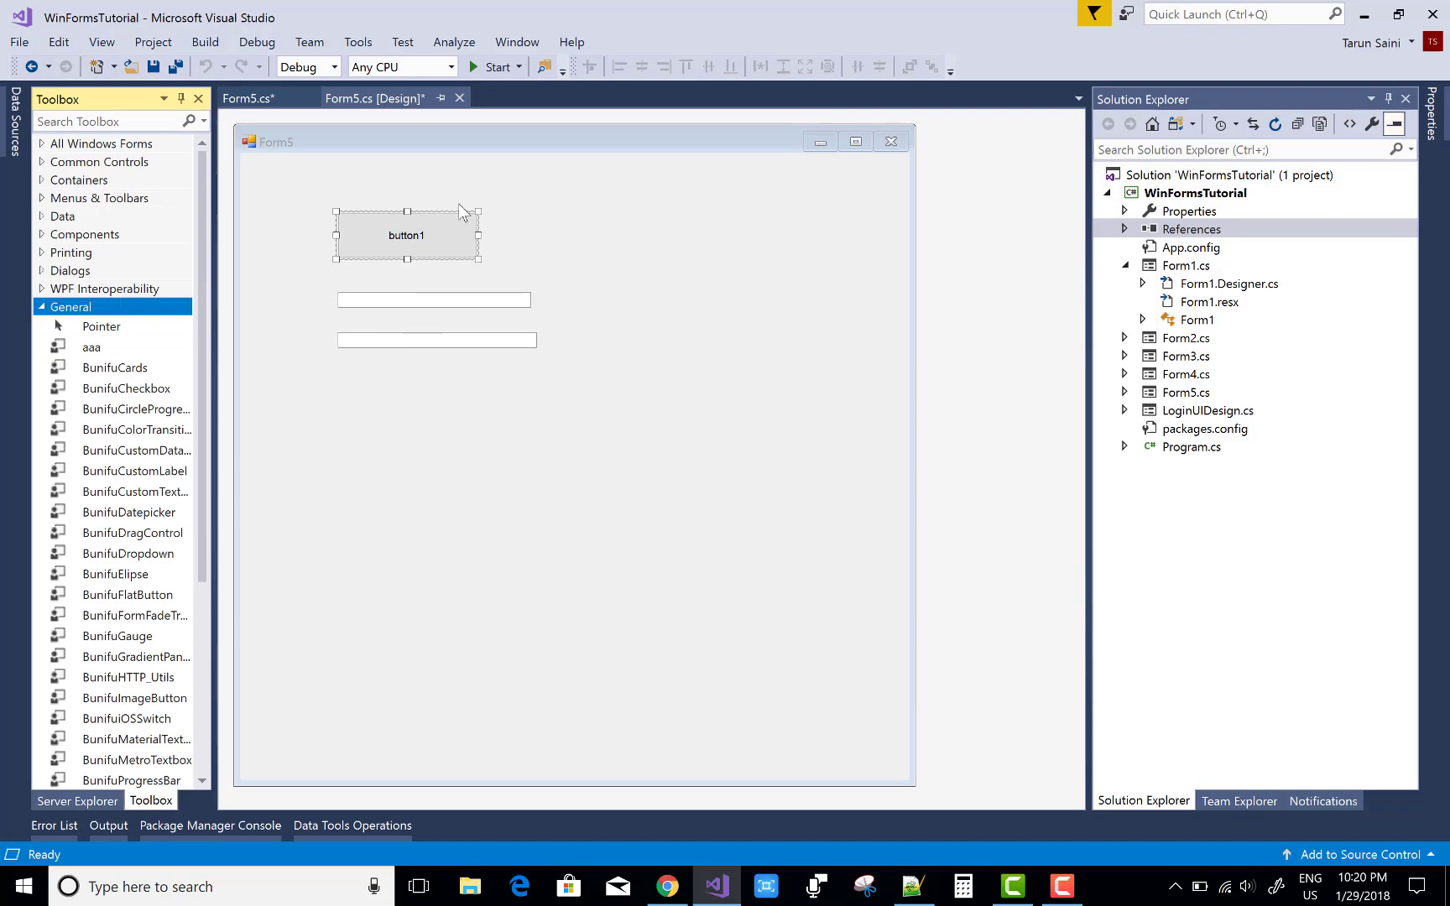
double_click(282, 209)
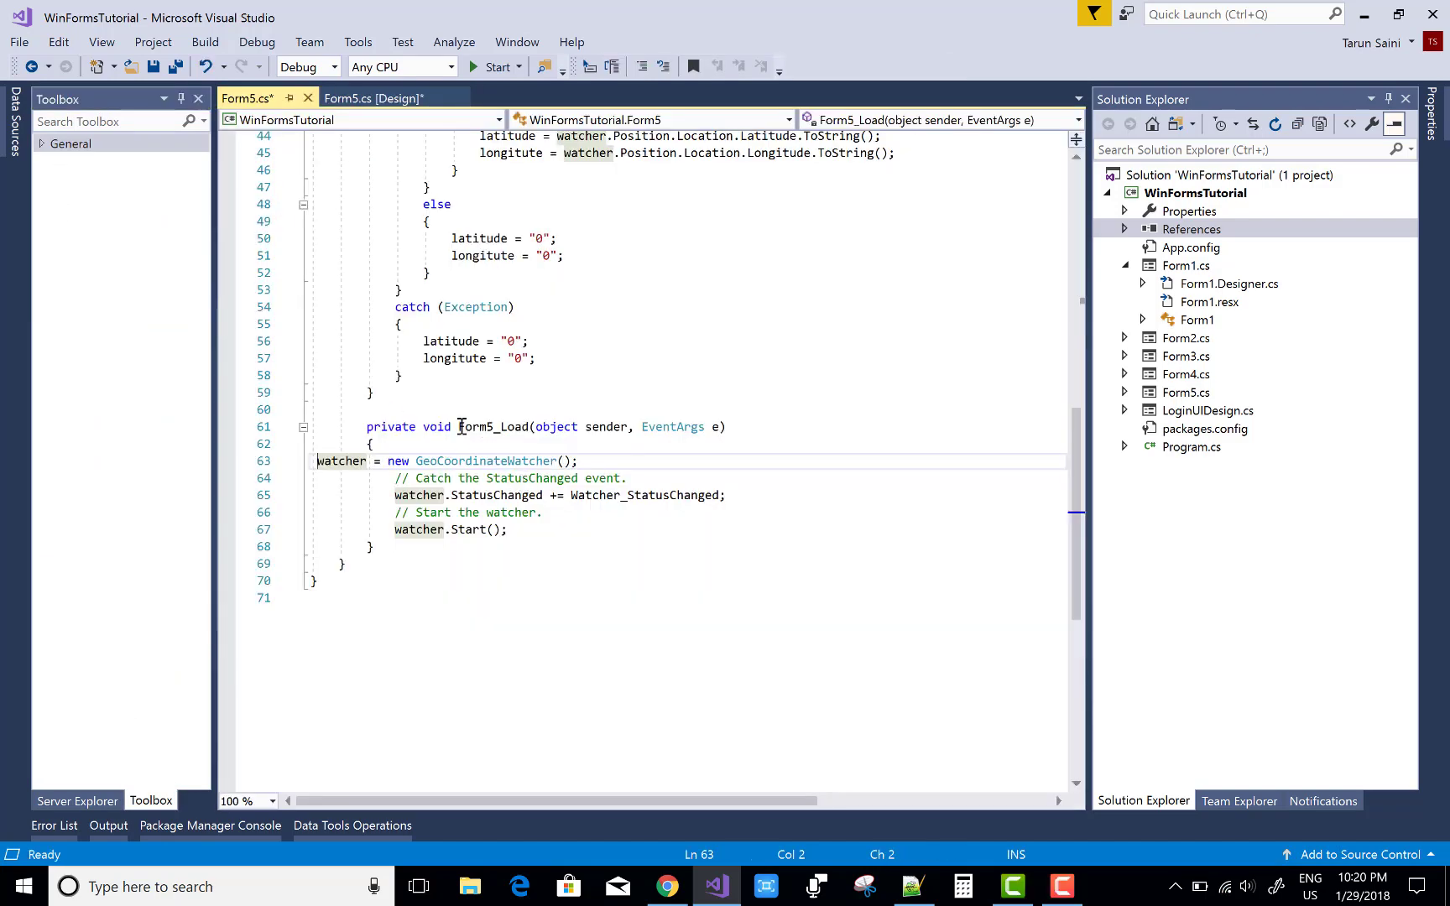
drag(459, 427, 529, 427)
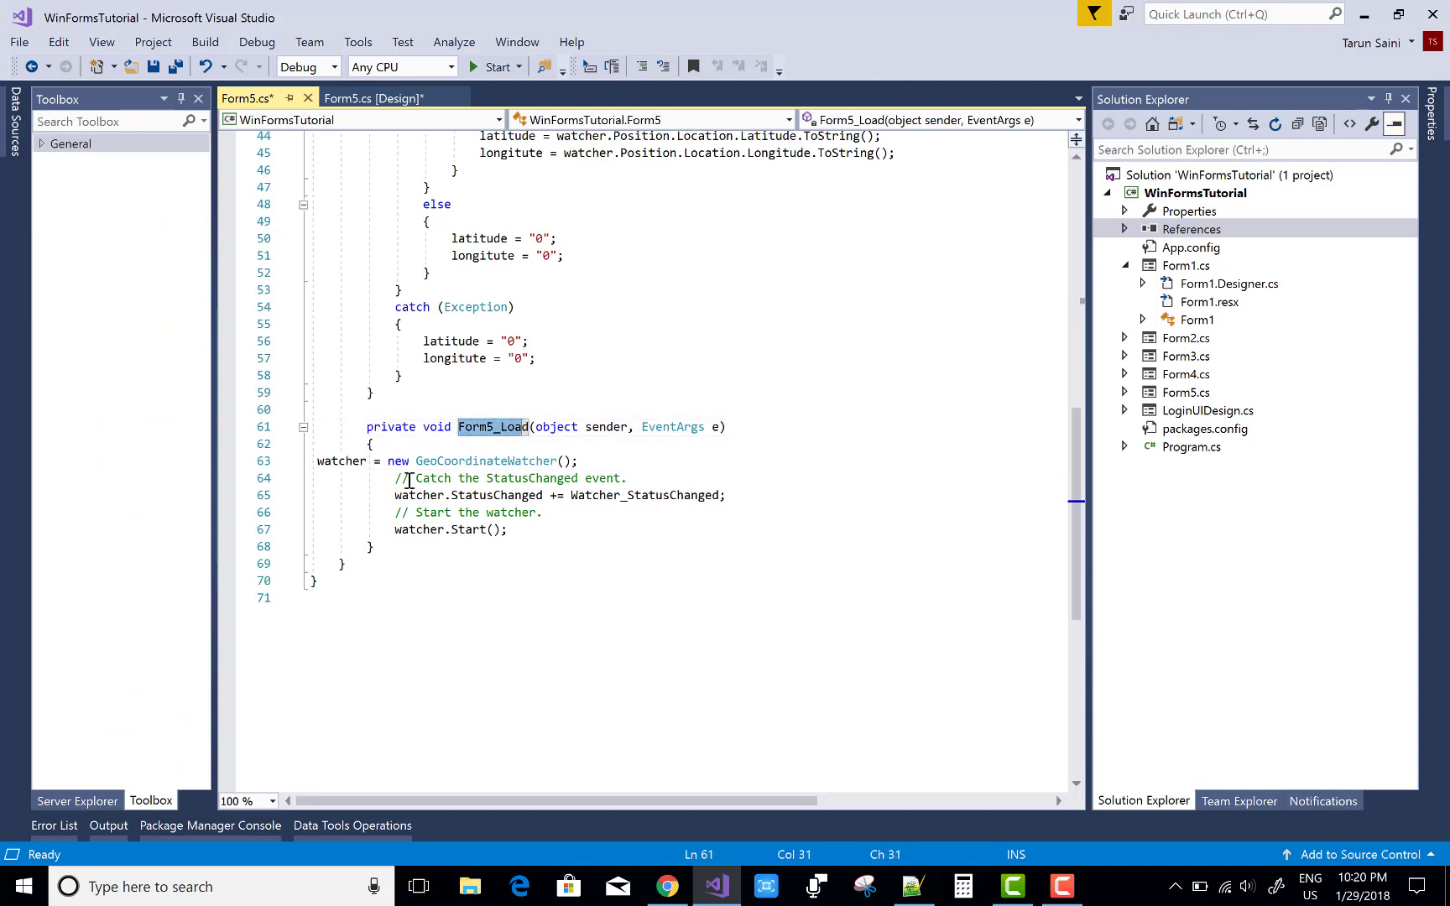
drag(317, 461, 590, 467)
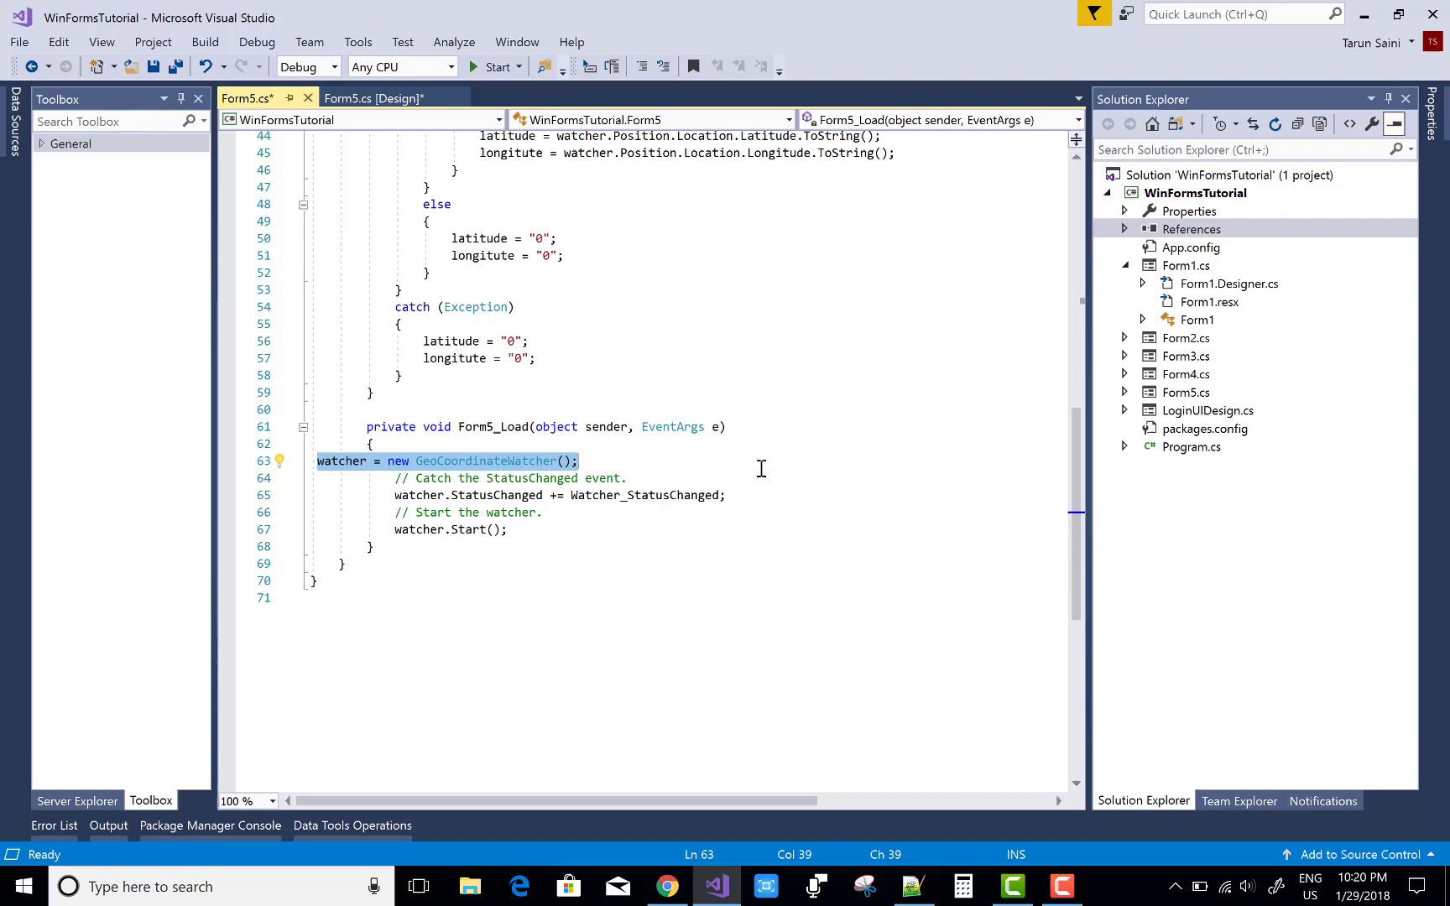
click(616, 550)
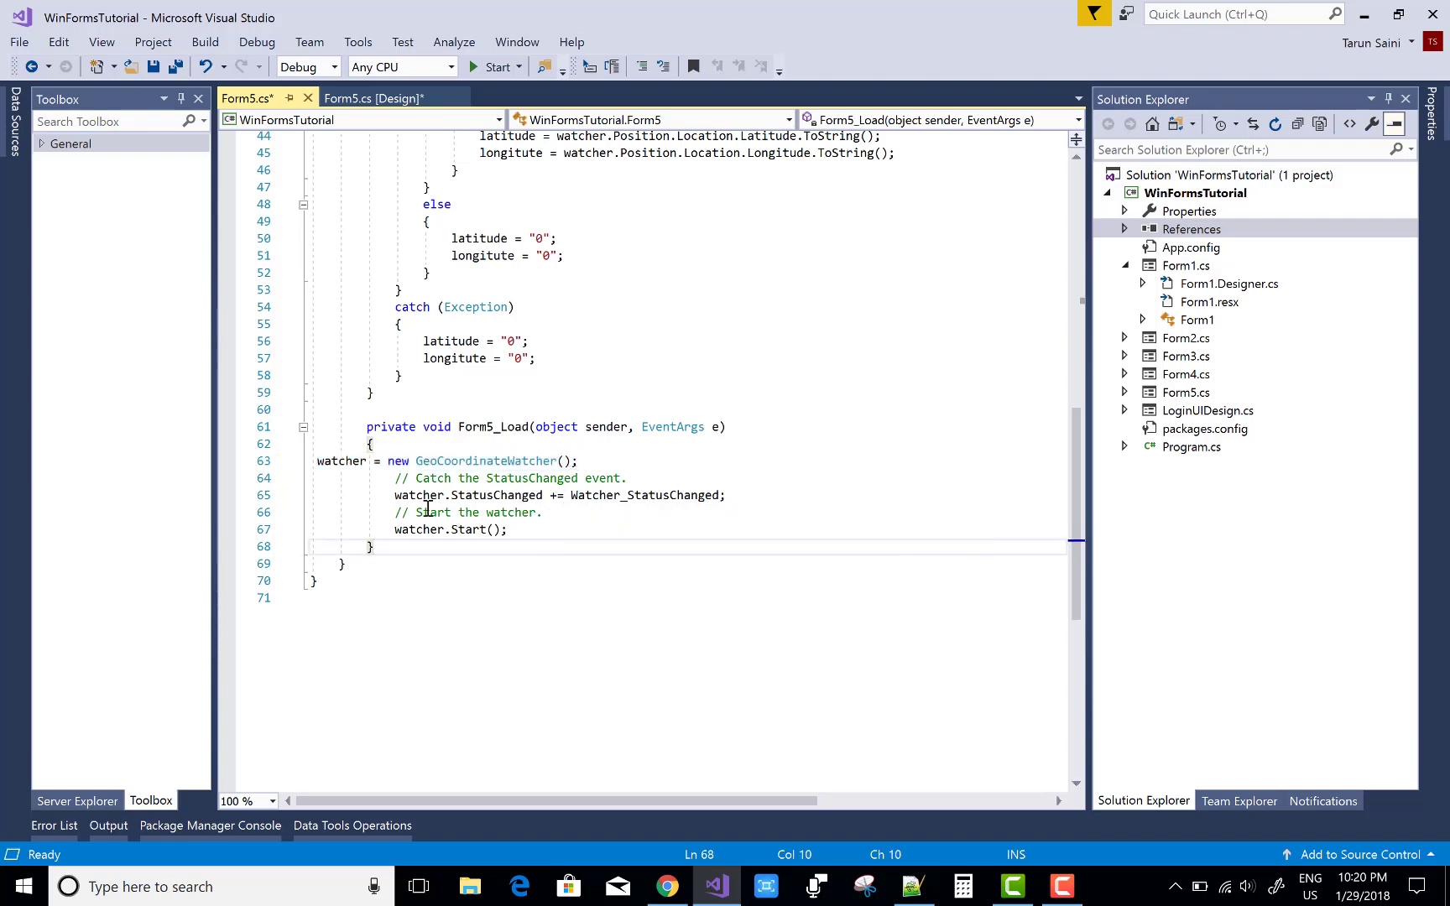
drag(390, 496, 732, 499)
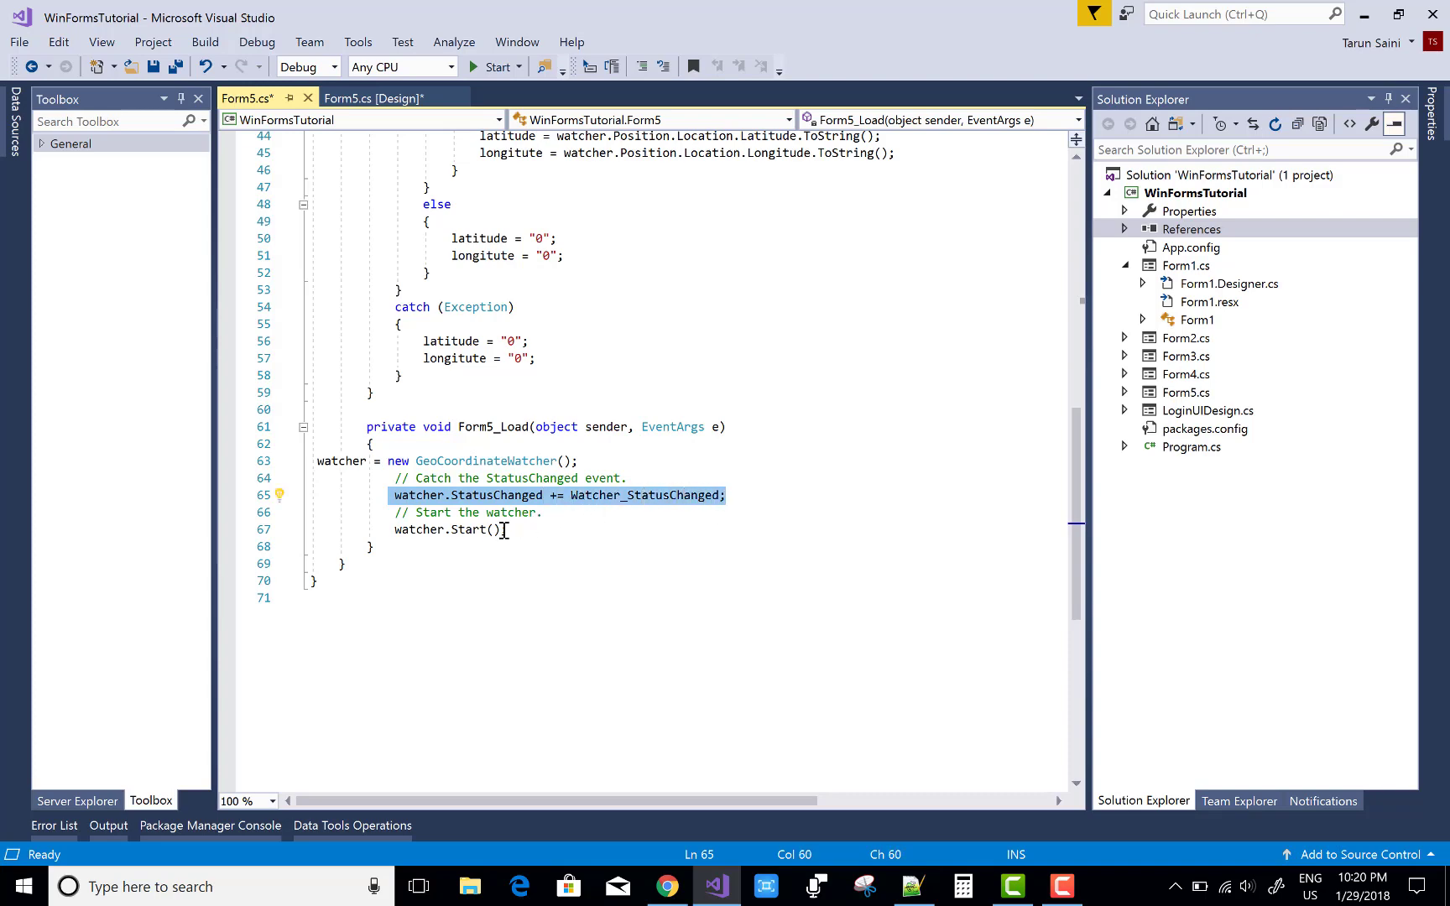
drag(388, 533, 556, 529)
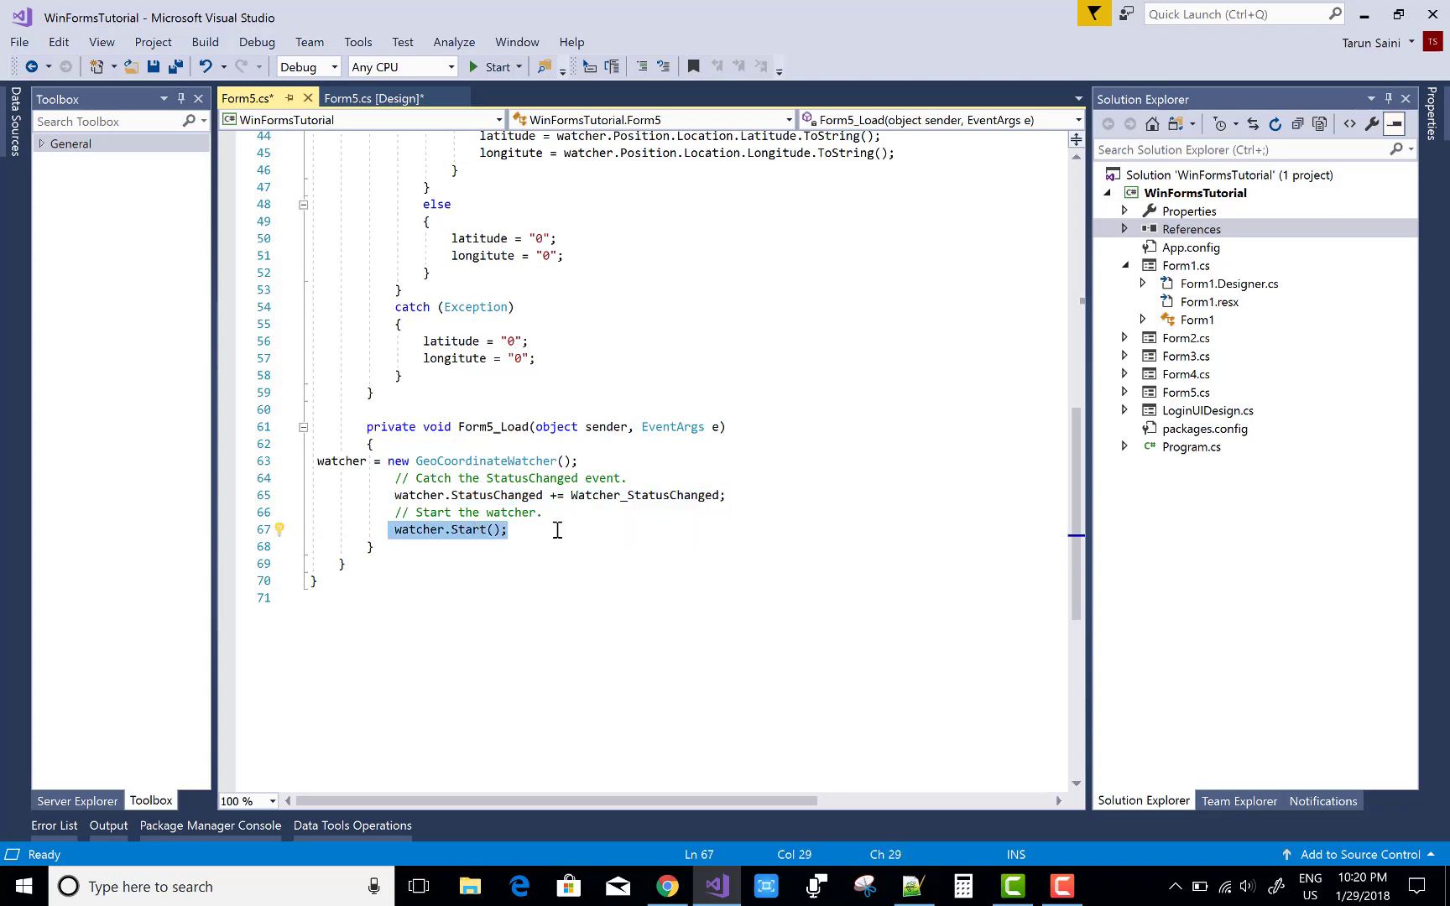
scroll(970, 492, up, 6)
scroll(970, 492, up, 3)
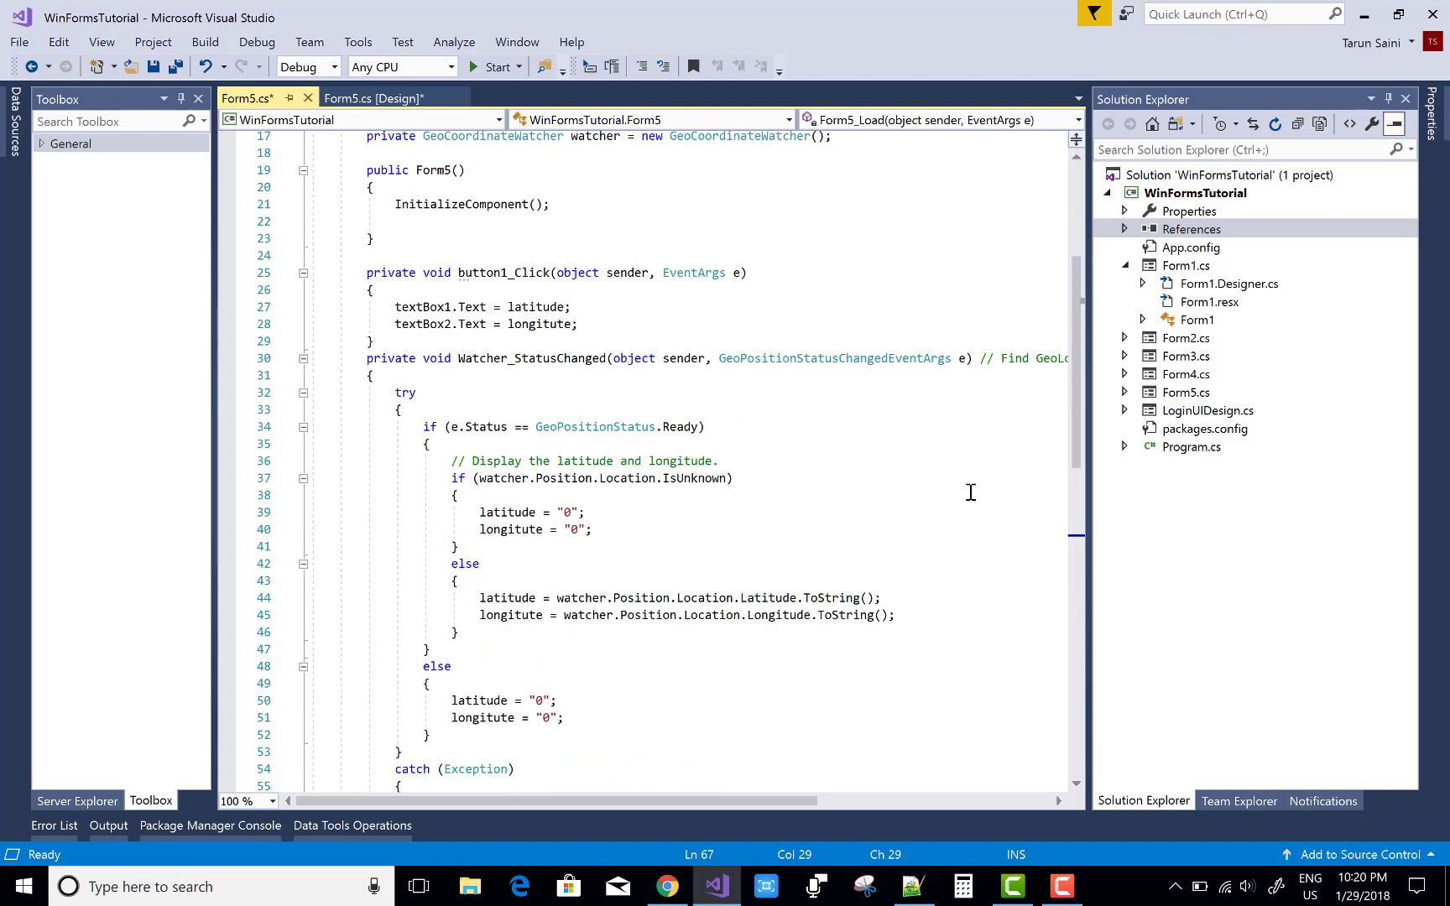
click(461, 358)
drag(460, 358, 617, 364)
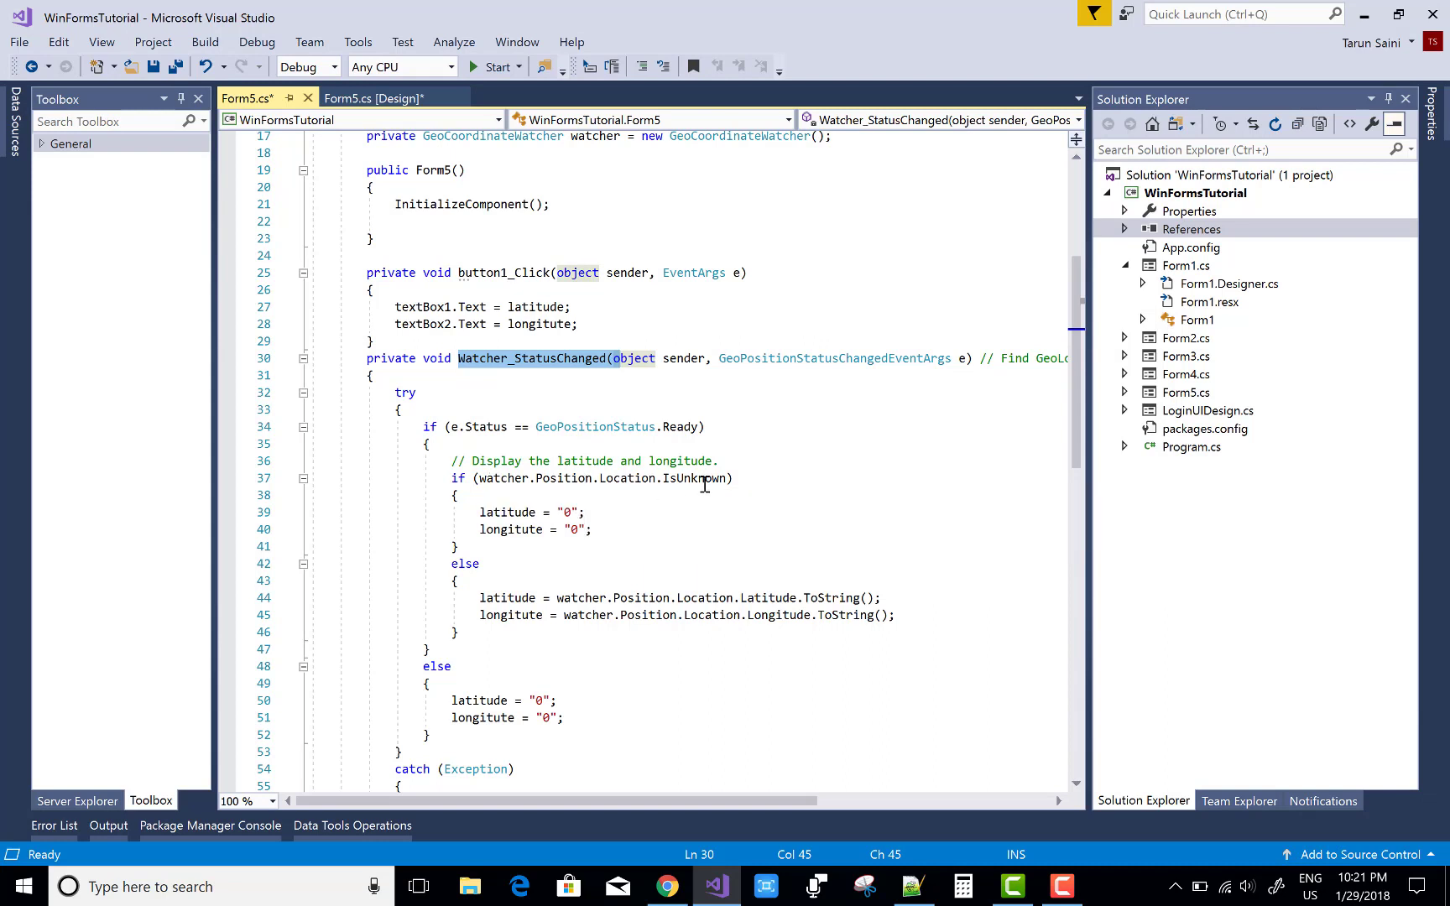
mouse_move(693, 478)
drag(665, 481, 728, 481)
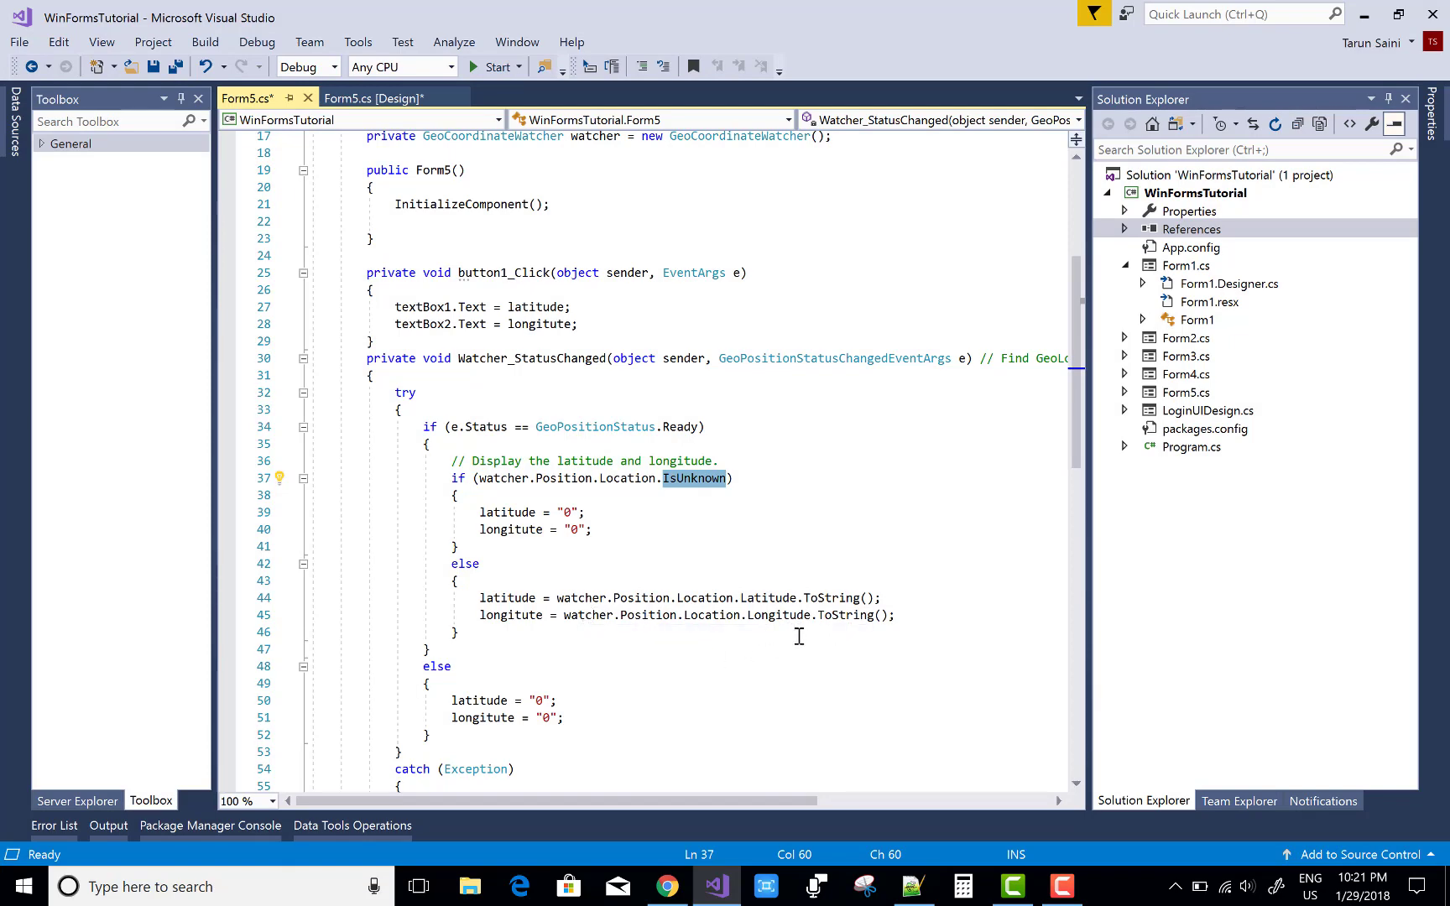
scroll(798, 637, down, 3)
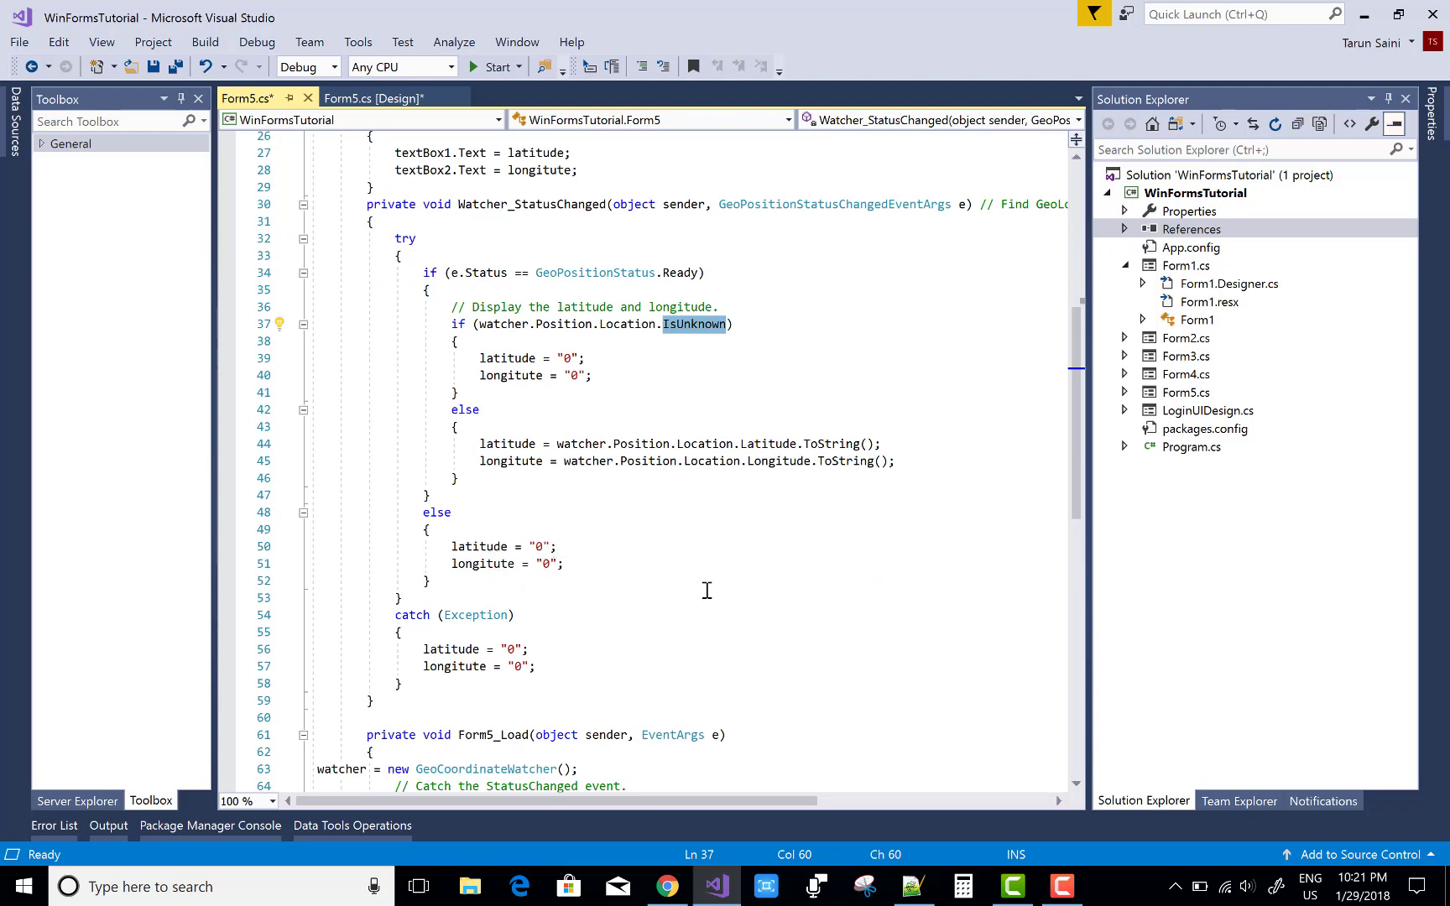
scroll(706, 590, down, 3)
scroll(713, 590, up, 11)
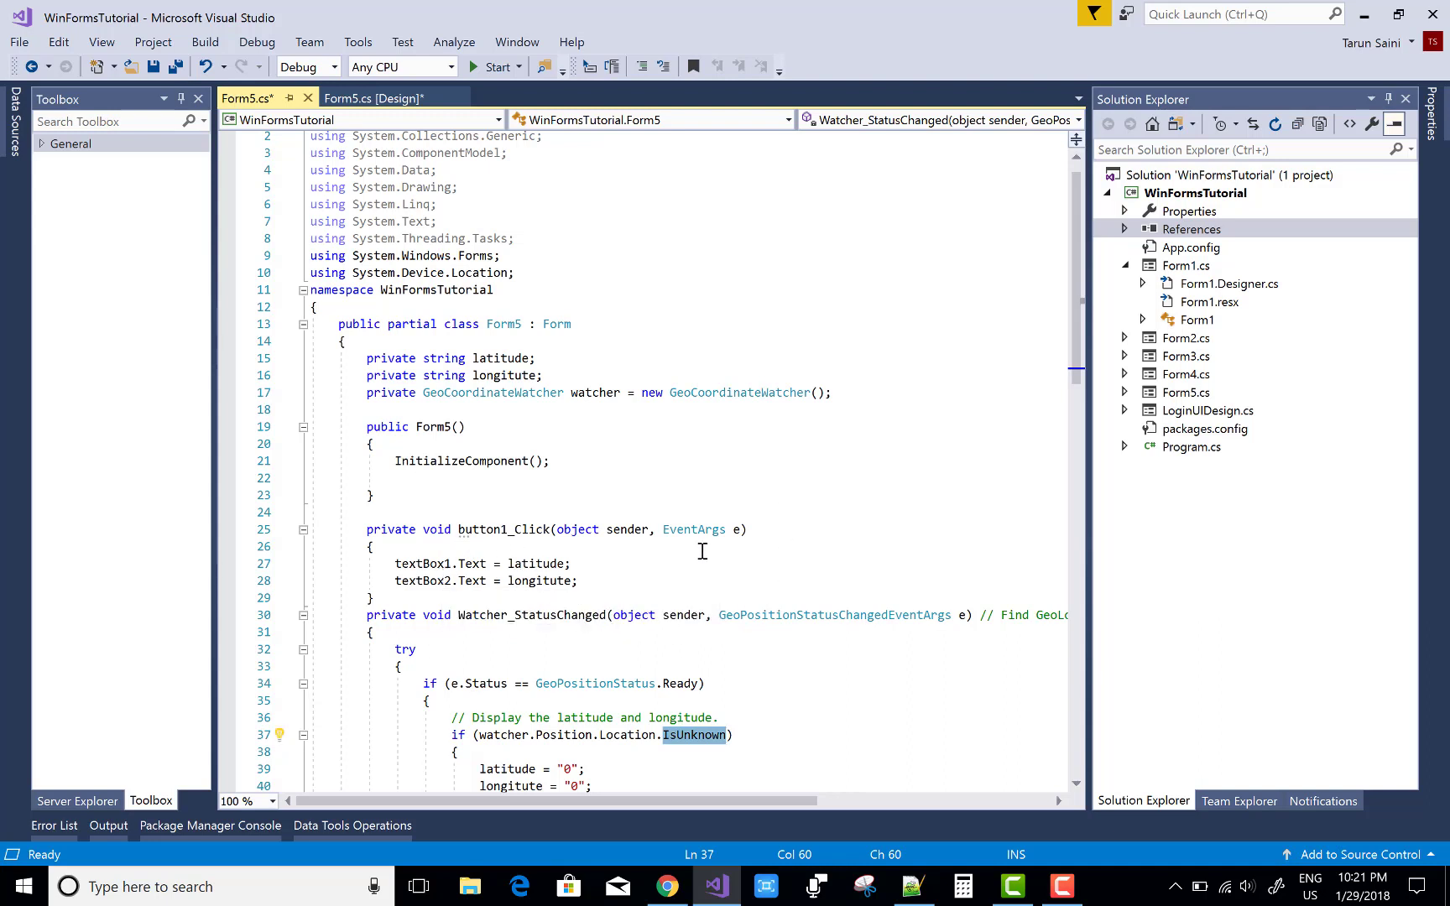
Step: Start the app from the designer and fetch coordinates 28.1207, 75.3398 with button1
click(374, 97)
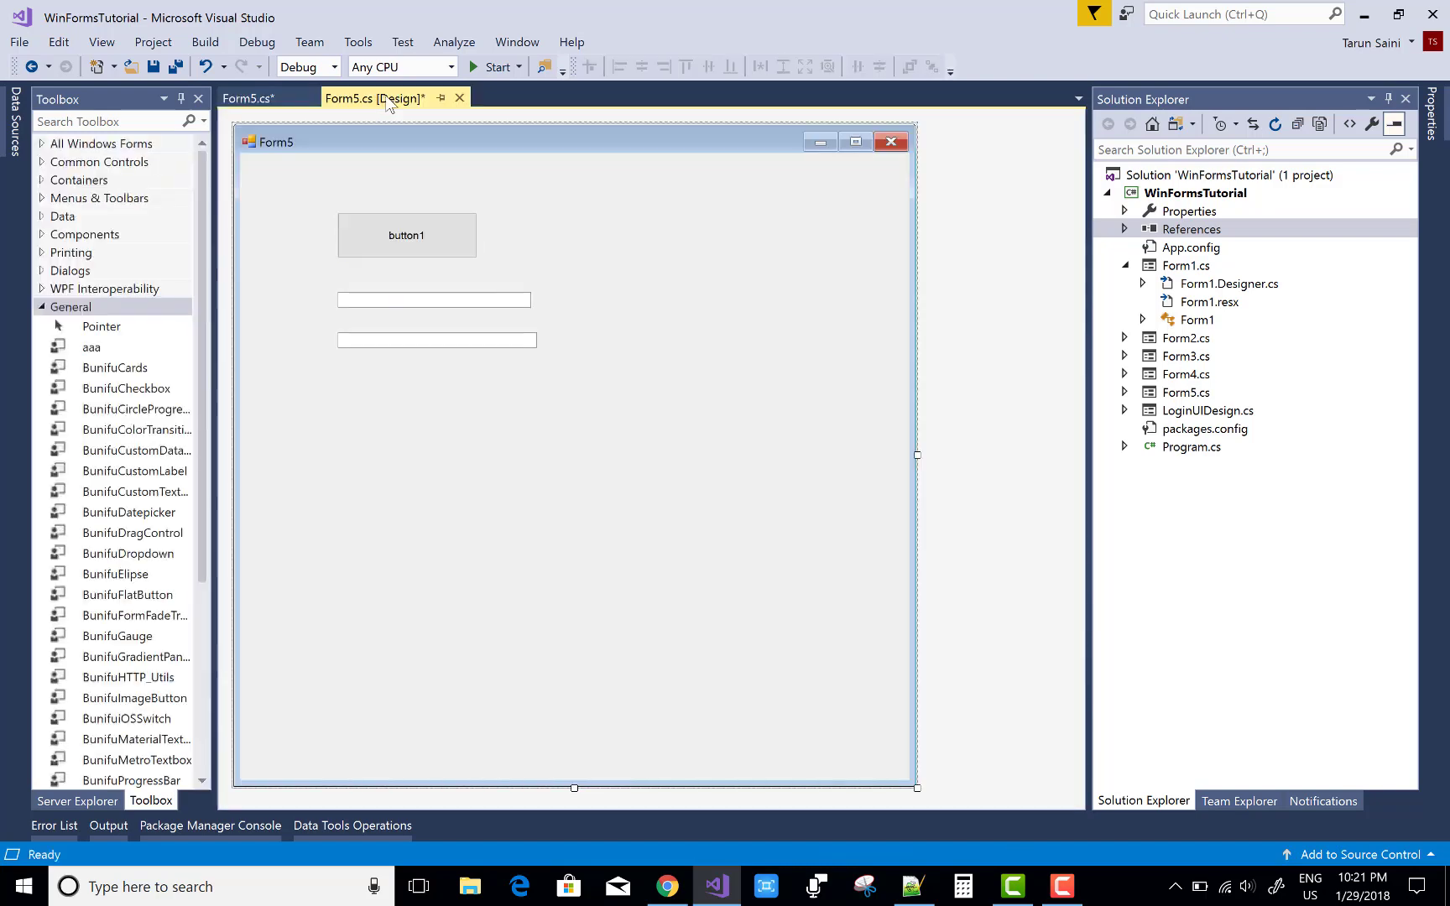
click(491, 67)
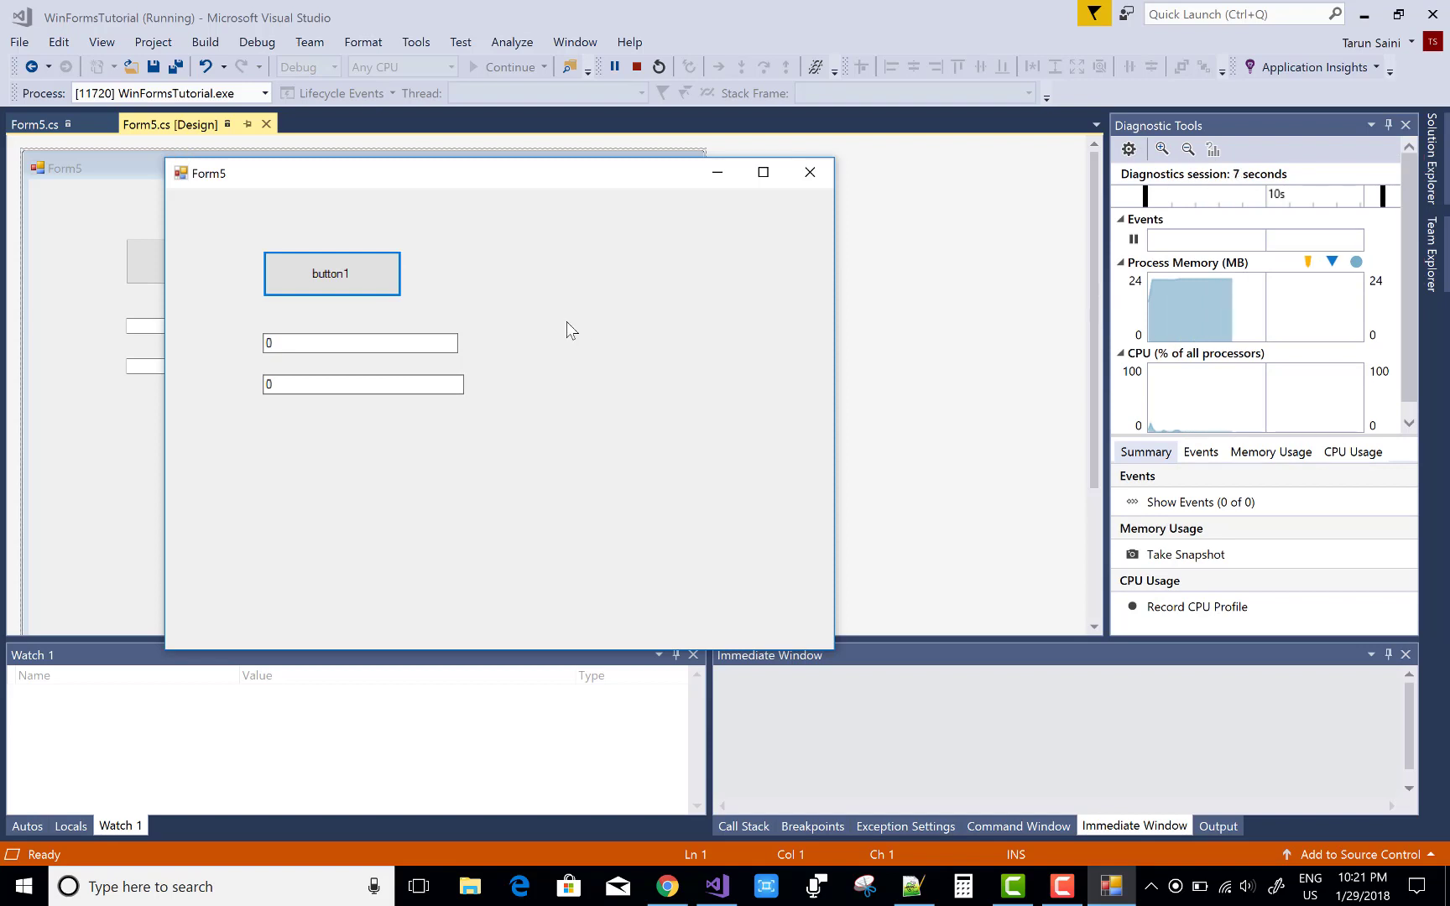
click(345, 275)
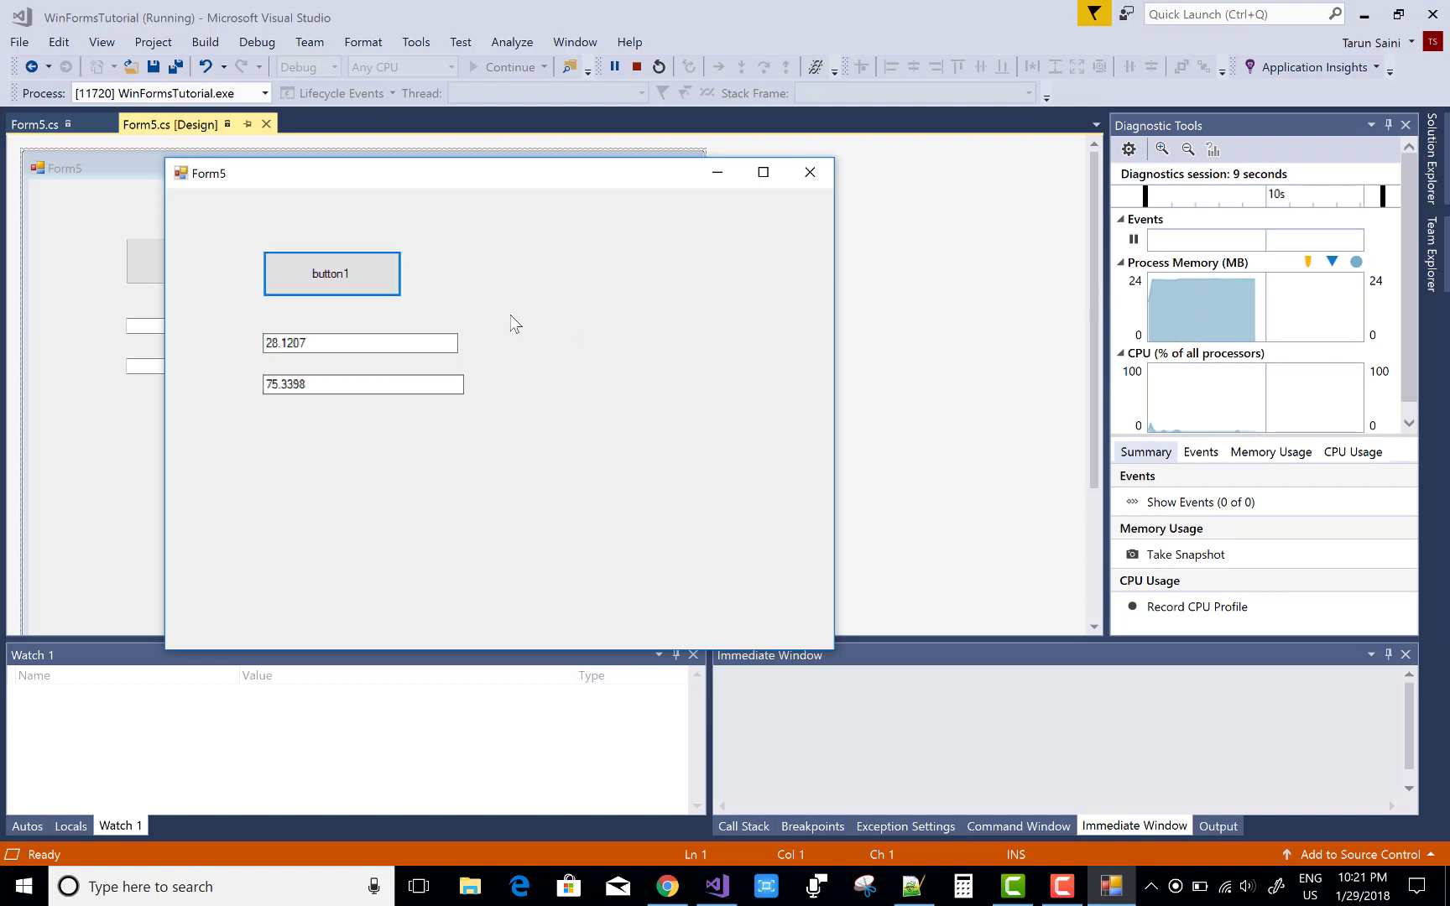